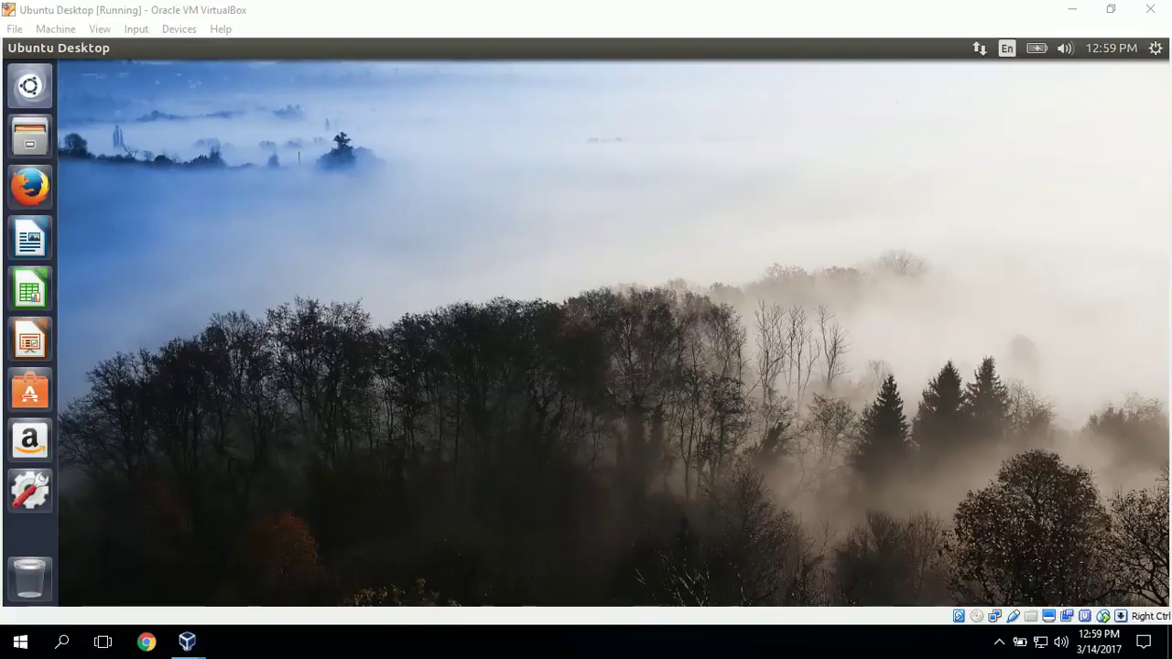
Open the file manager and connect to the server at smb://192.168.200.2.
{"action": "left_click", "coordinate": [30, 138]}
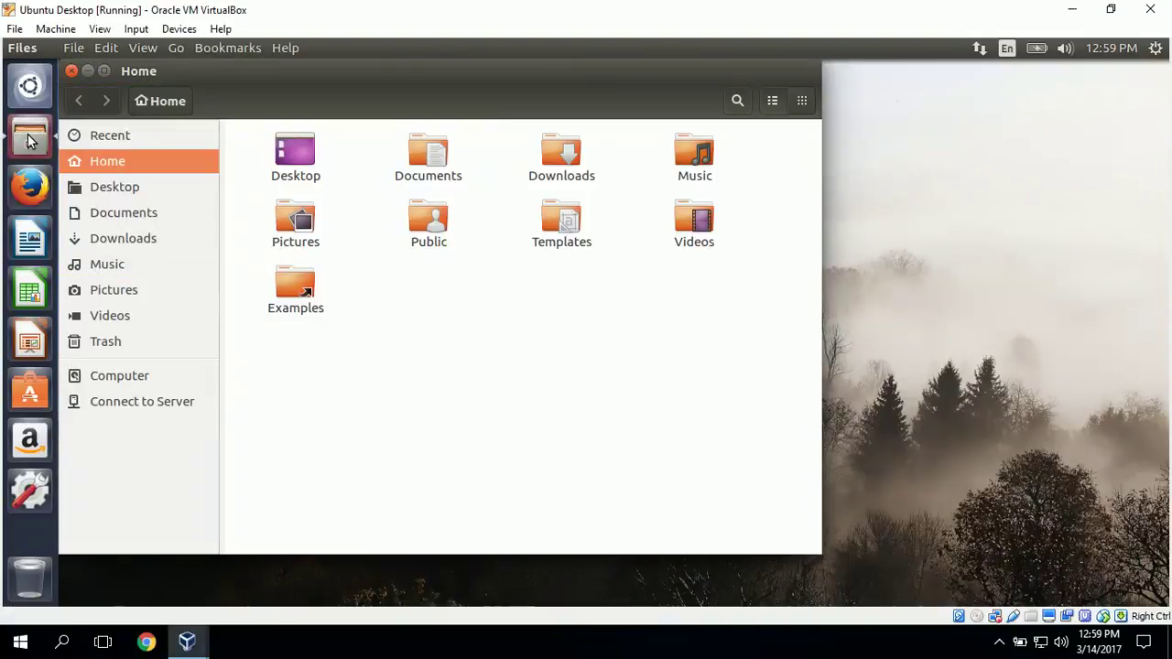
{"action": "left_click", "coordinate": [146, 403]}
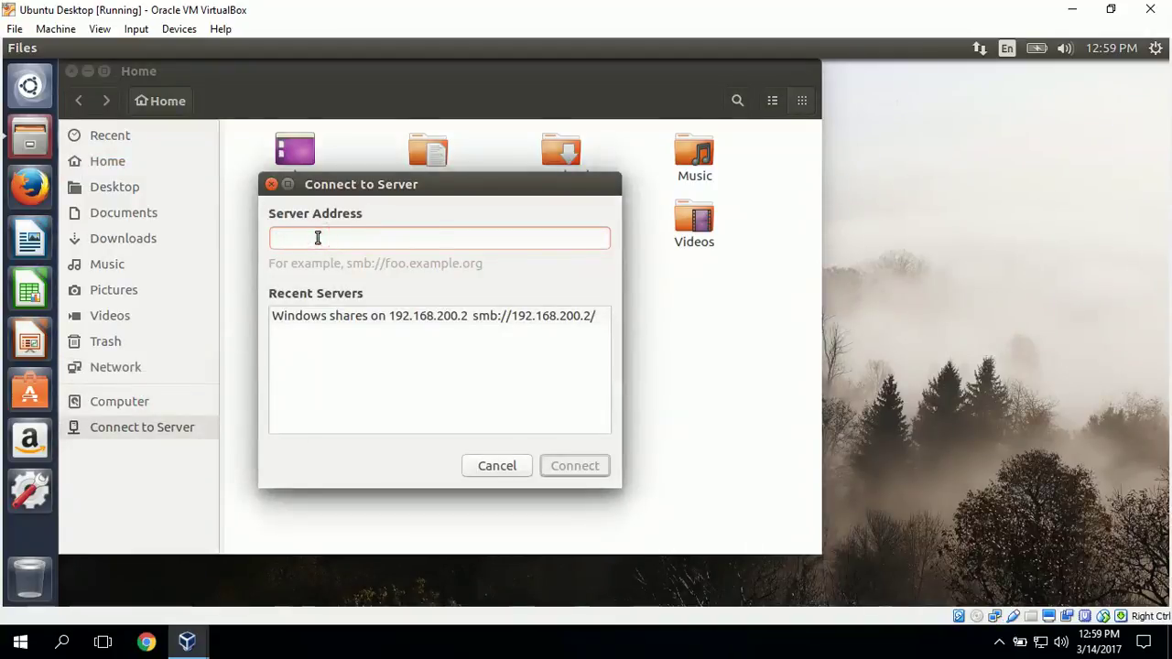
{"action": "type", "text": "smb://"}
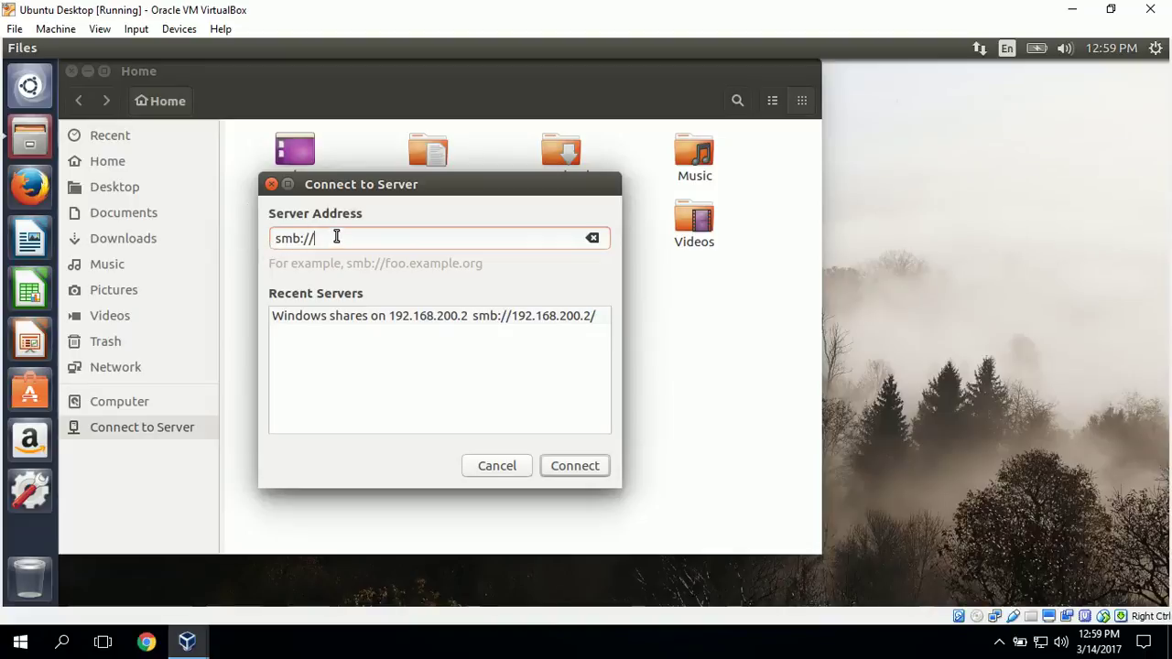
{"action": "type", "text": "192"}
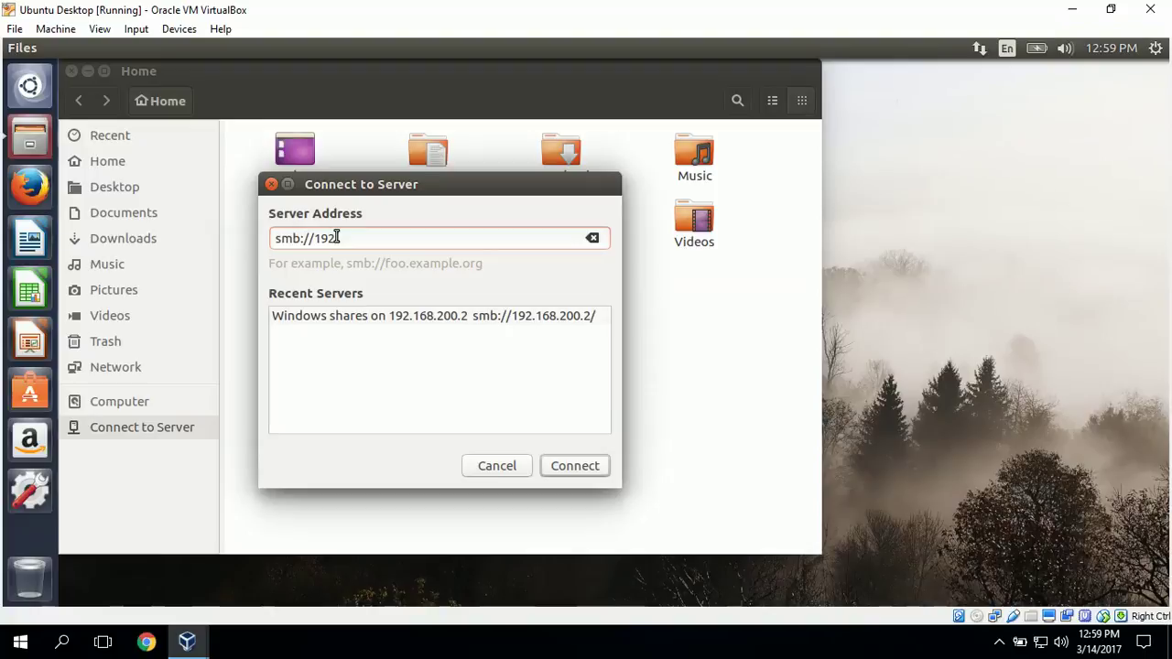
{"action": "type", "text": ".168.200"}
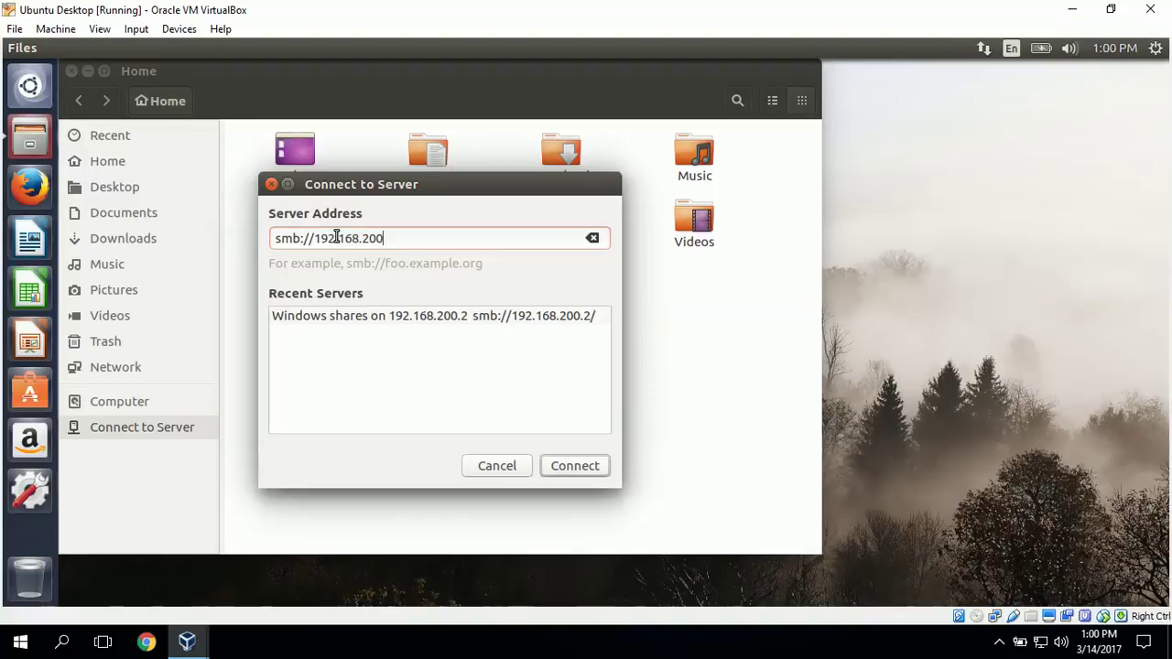
{"action": "type", "text": ".2"}
{"action": "left_click", "coordinate": [596, 469]}
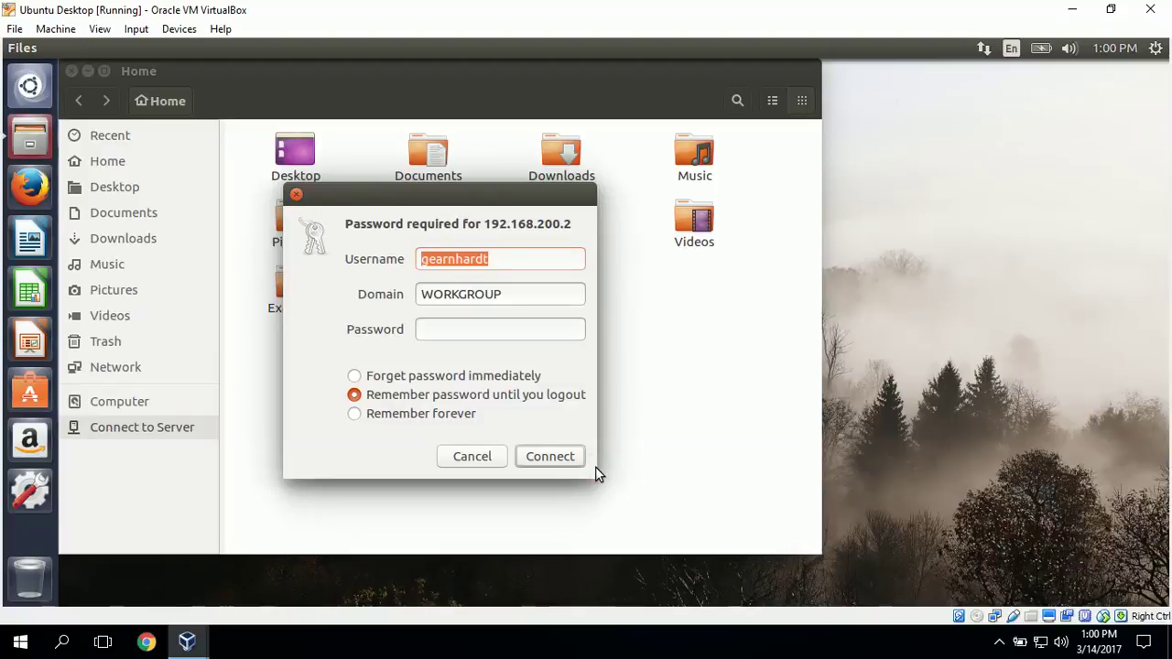
Sign in to 192.168.200.2 with the first user's username and account password, with the password forgotten immediately.
{"action": "type", "text": "johnsmith"}
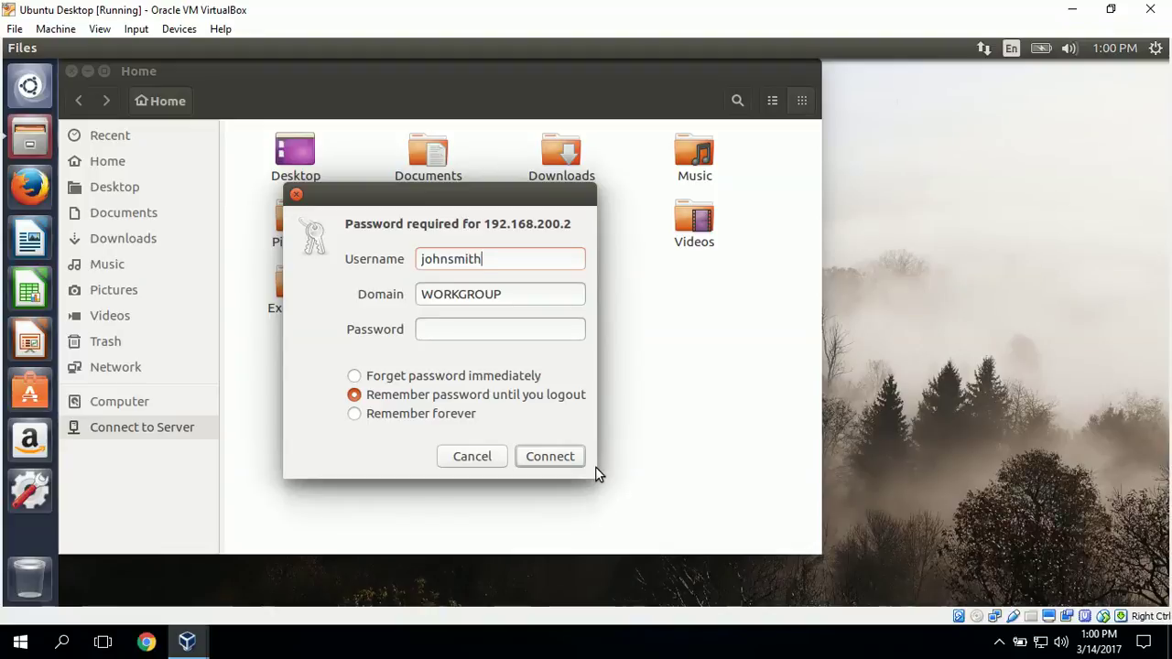
{"action": "left_click", "coordinate": [450, 332]}
{"action": "type", "text": "••••••••••"}
{"action": "left_click", "coordinate": [356, 377]}
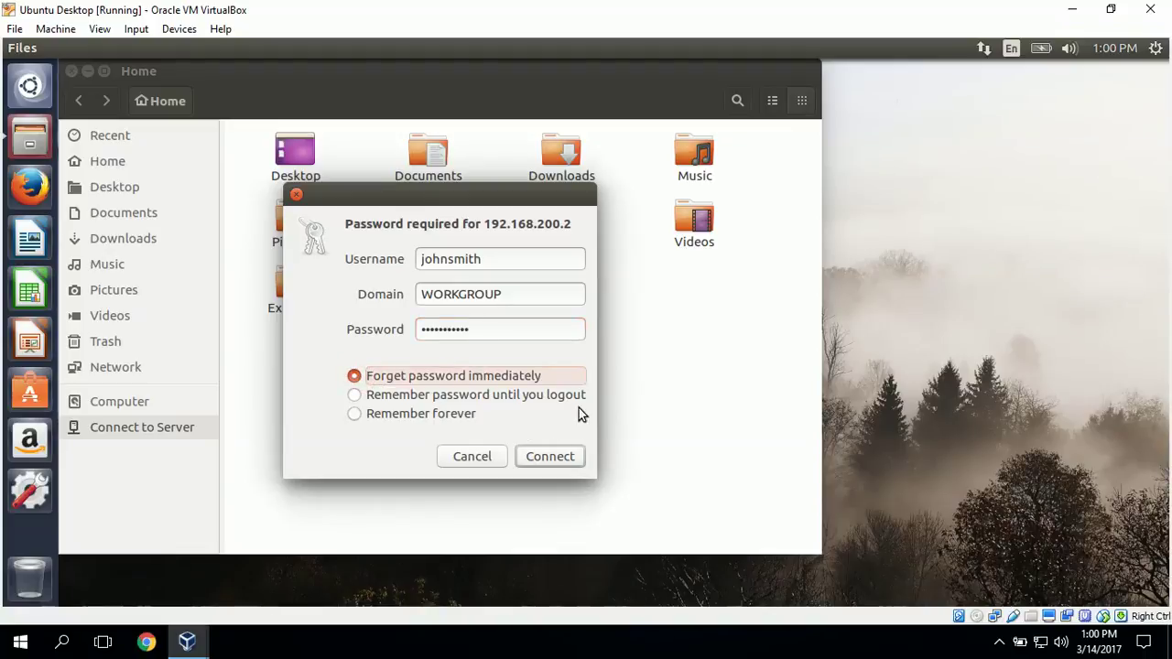
{"action": "left_click", "coordinate": [574, 462]}
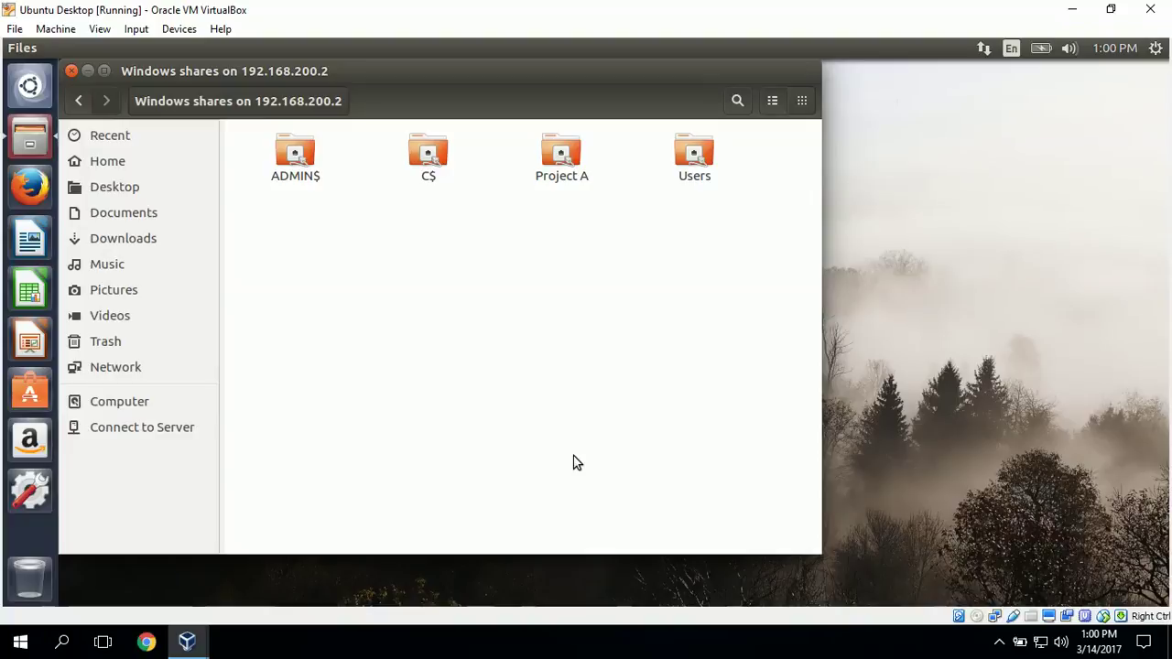
Open the Project A share, choose to connect as a registered user, and replace the username with the first user's.
{"action": "left_click", "coordinate": [562, 152]}
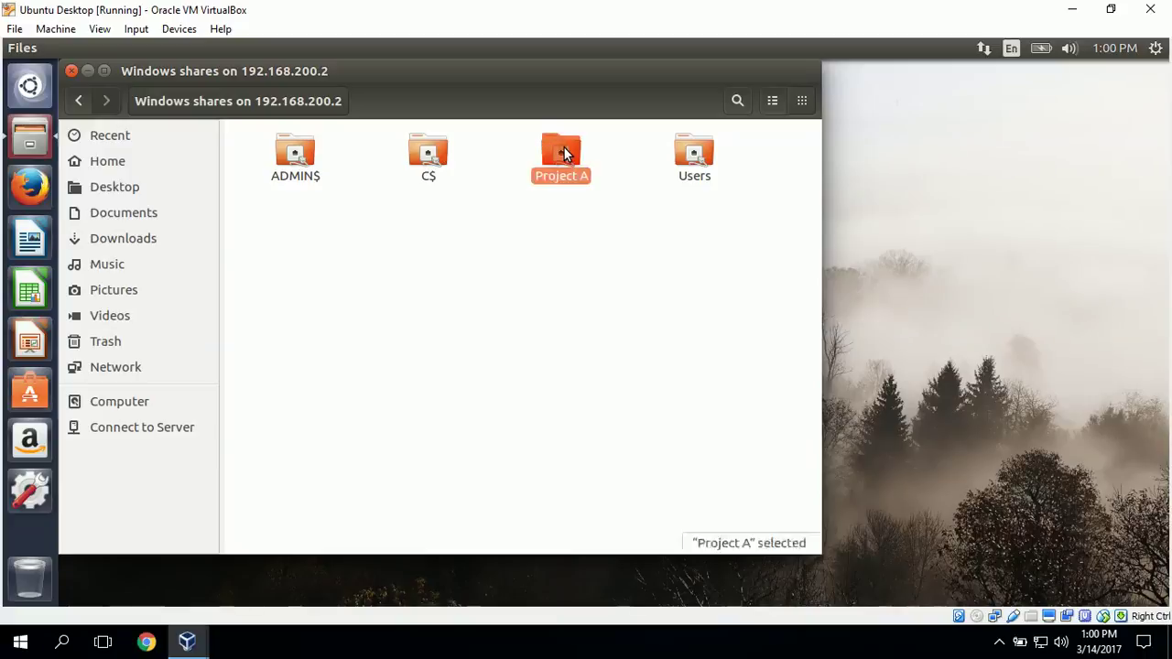
{"action": "double_click", "coordinate": [563, 151]}
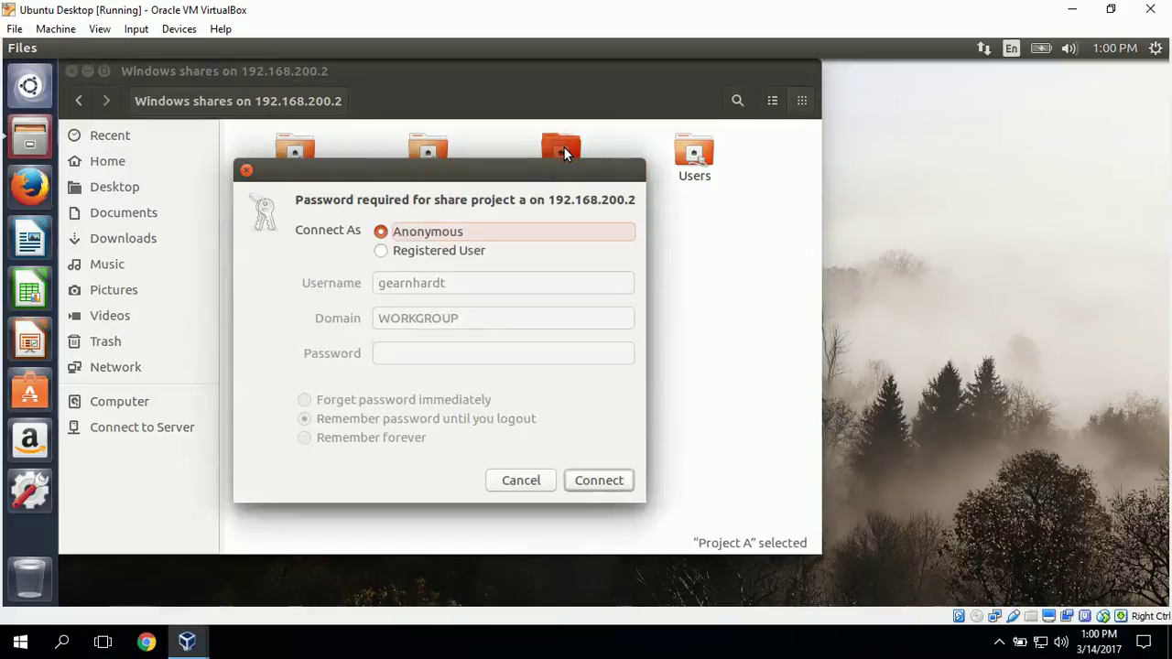
{"action": "left_click", "coordinate": [383, 253]}
{"action": "left_click", "coordinate": [504, 288]}
{"action": "key", "text": "BackSpace"}
{"action": "key", "text": "BackSpace"}
{"action": "key", "text": "BackSpace"}
{"action": "key", "text": "BackSpace"}
{"action": "key", "text": "BackSpace"}
{"action": "key", "text": "BackSpace"}
{"action": "key", "text": "BackSpace"}
{"action": "key", "text": "BackSpace"}
{"action": "key", "text": "BackSpace"}
{"action": "key", "text": "BackSpace"}
{"action": "type", "text": "johnsmith"}
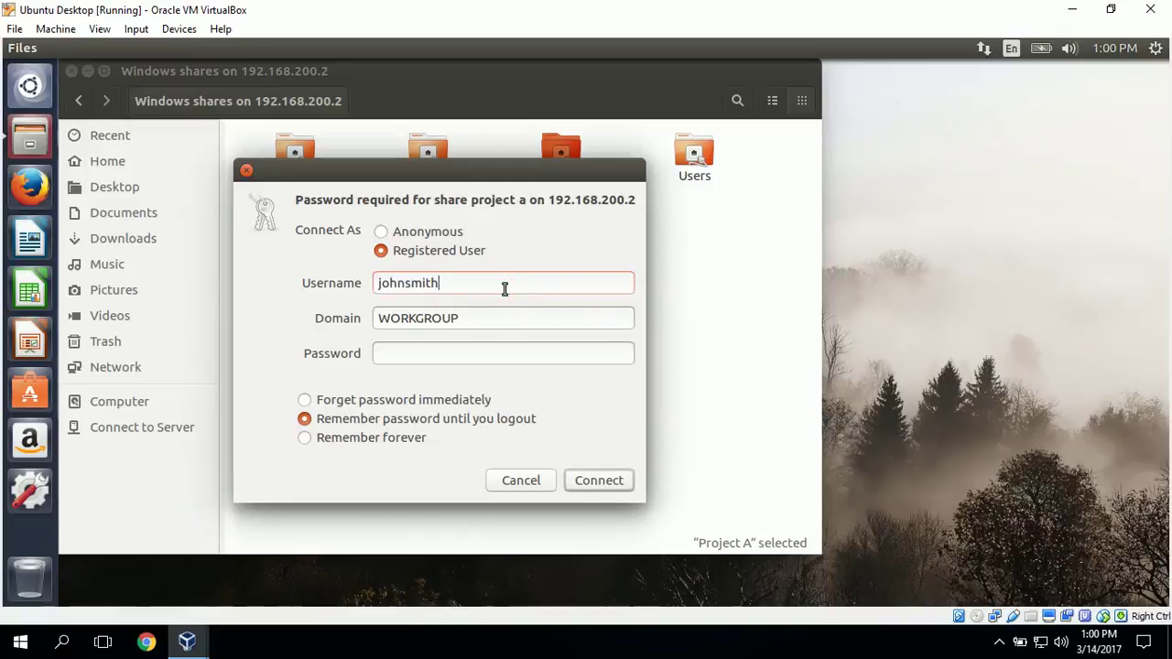
Enter the first user's account password, set it to be forgotten immediately, and connect to the Project A share.
{"action": "left_click", "coordinate": [420, 357]}
{"action": "type", "text": "**********"}
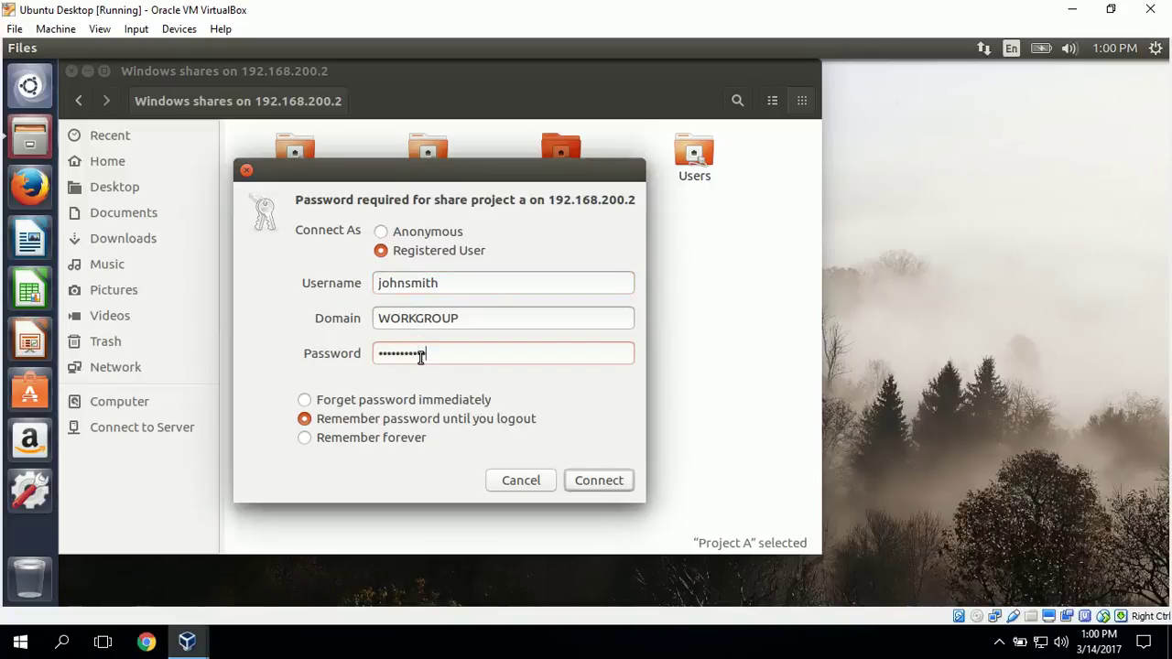
{"action": "left_click", "coordinate": [304, 400]}
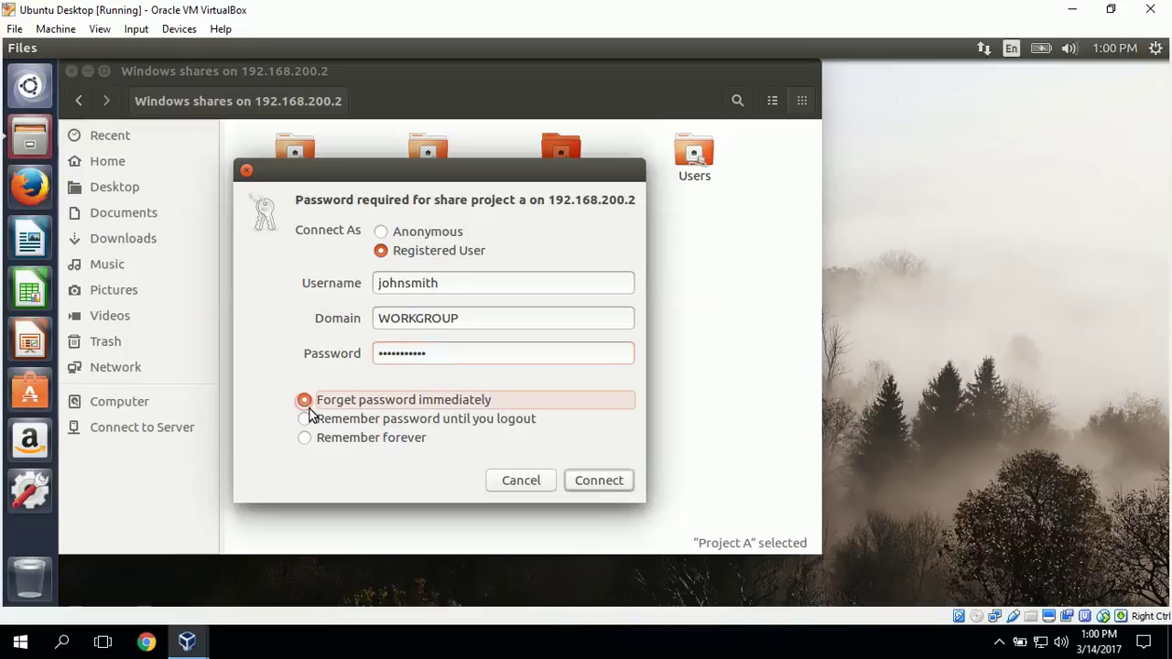
{"action": "left_click", "coordinate": [605, 481]}
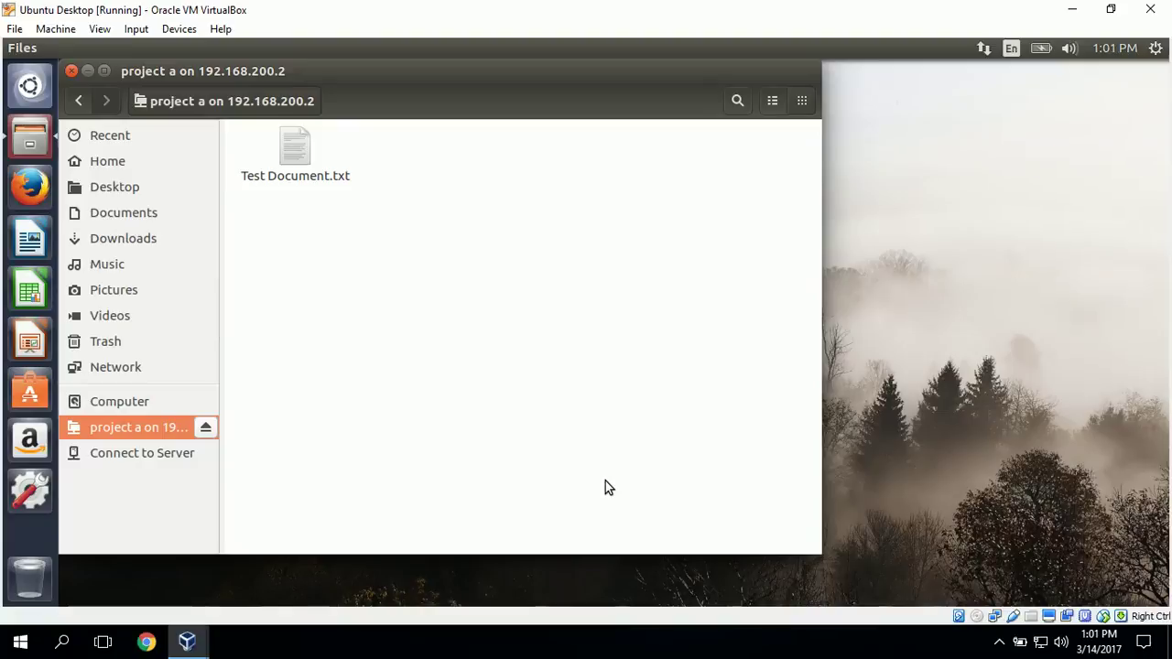
Add "This is a change ubuntu desktop" and the first user's name on the line below to Test Document.txt, saving and closing it.
{"action": "double_click", "coordinate": [289, 150]}
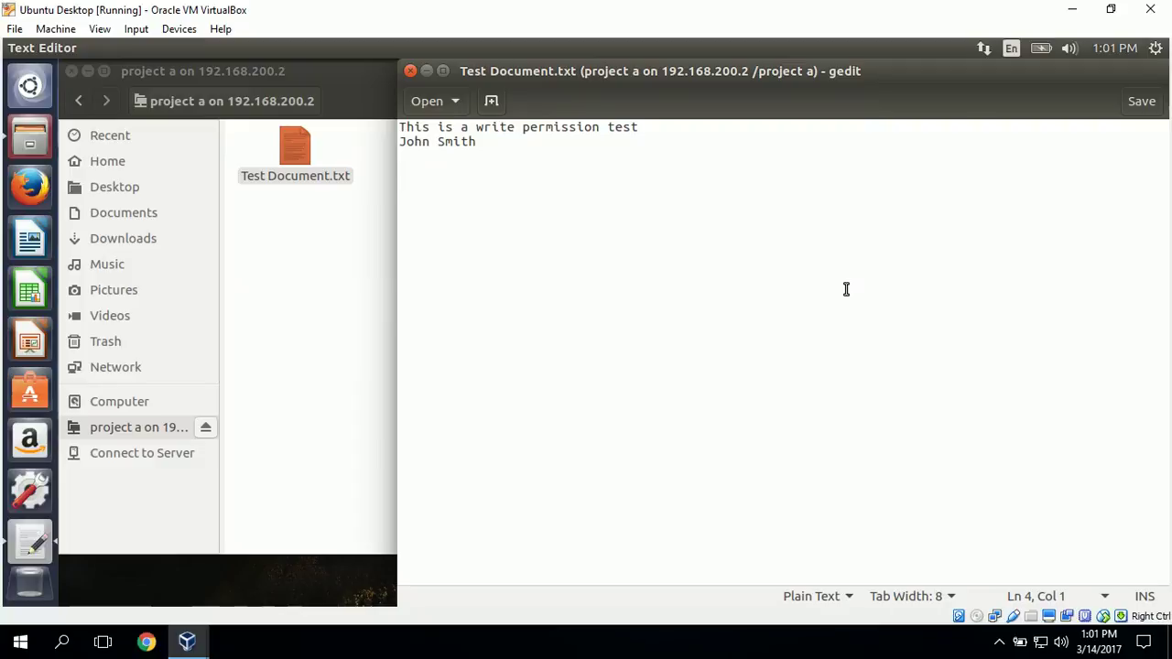
{"action": "type", "text": "Th"}
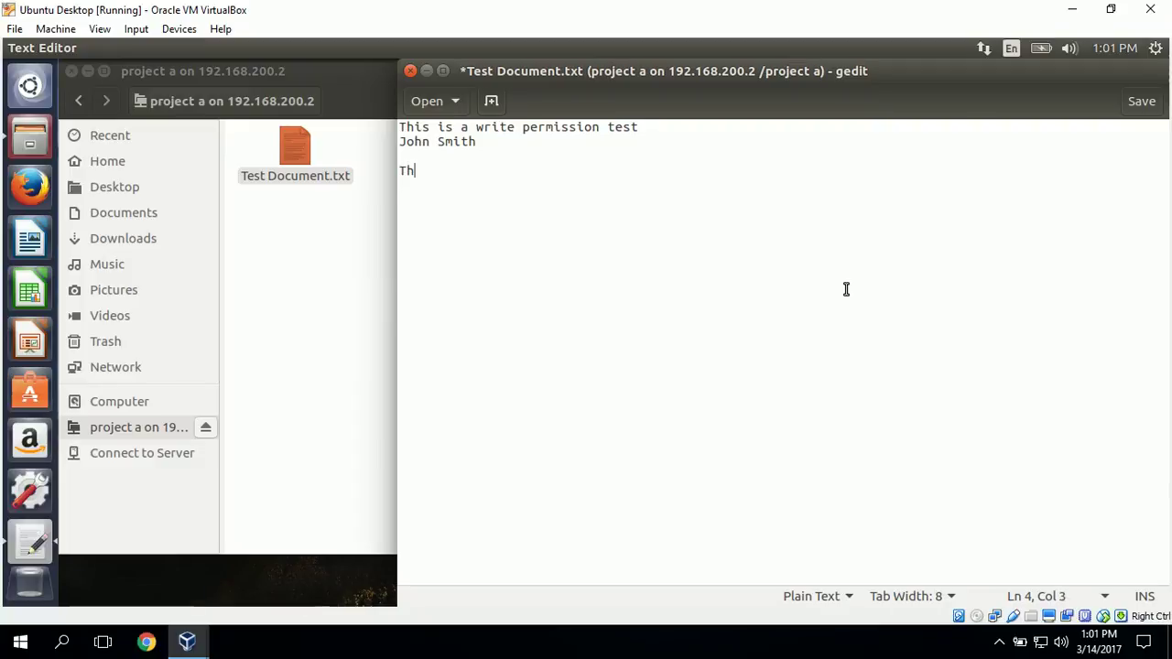
{"action": "type", "text": "is is a cha"}
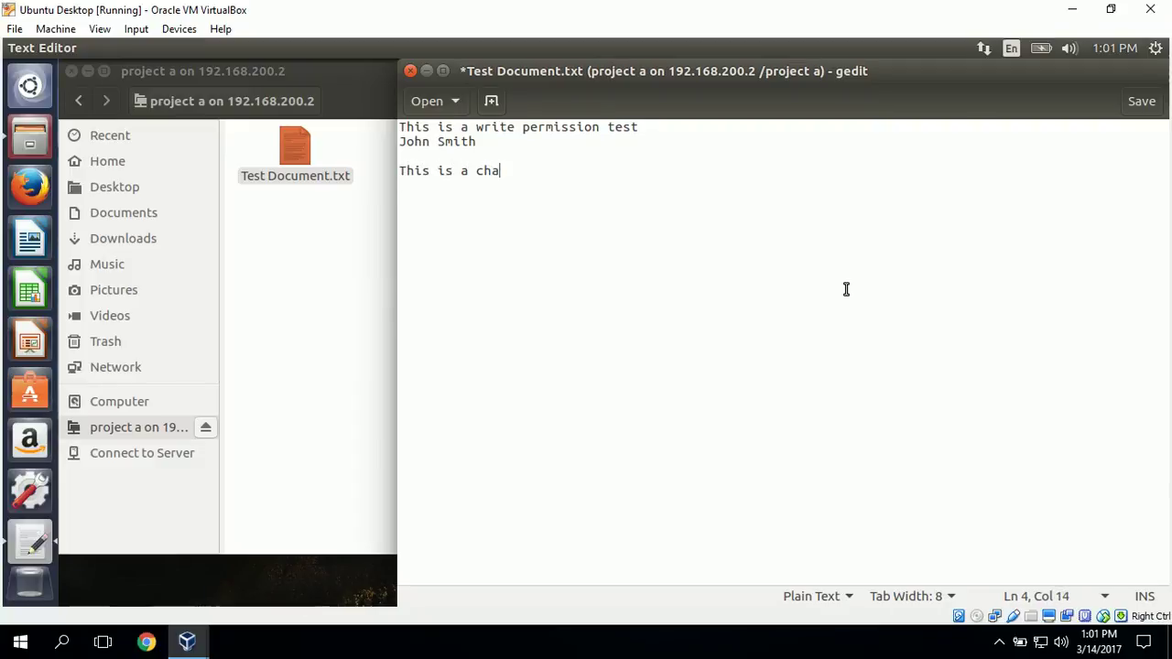
{"action": "type", "text": "nge ub"}
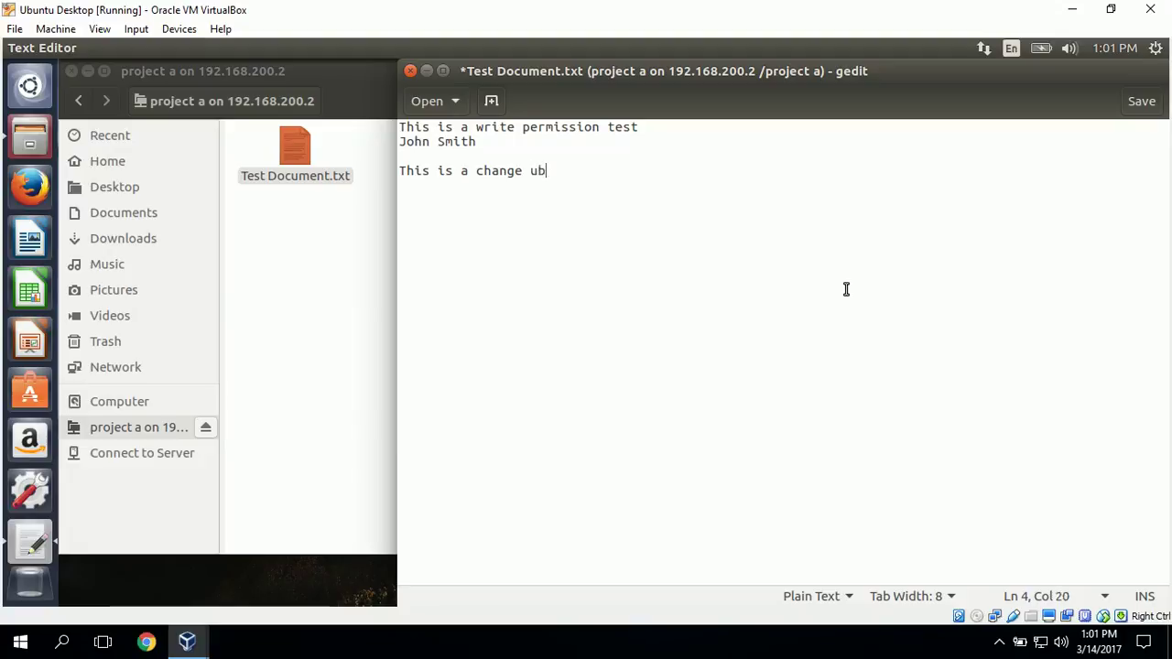
{"action": "type", "text": "untu desktop"}
{"action": "key", "text": "Return"}
{"action": "type", "text": "John SMith"}
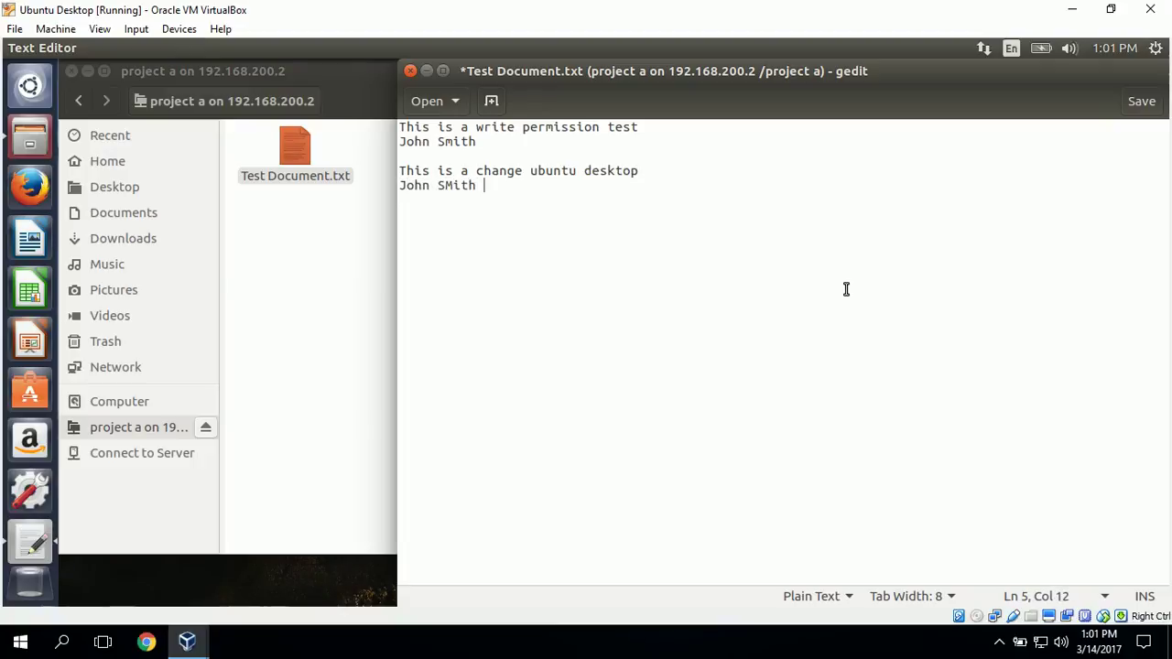
{"action": "left_click", "coordinate": [1141, 102]}
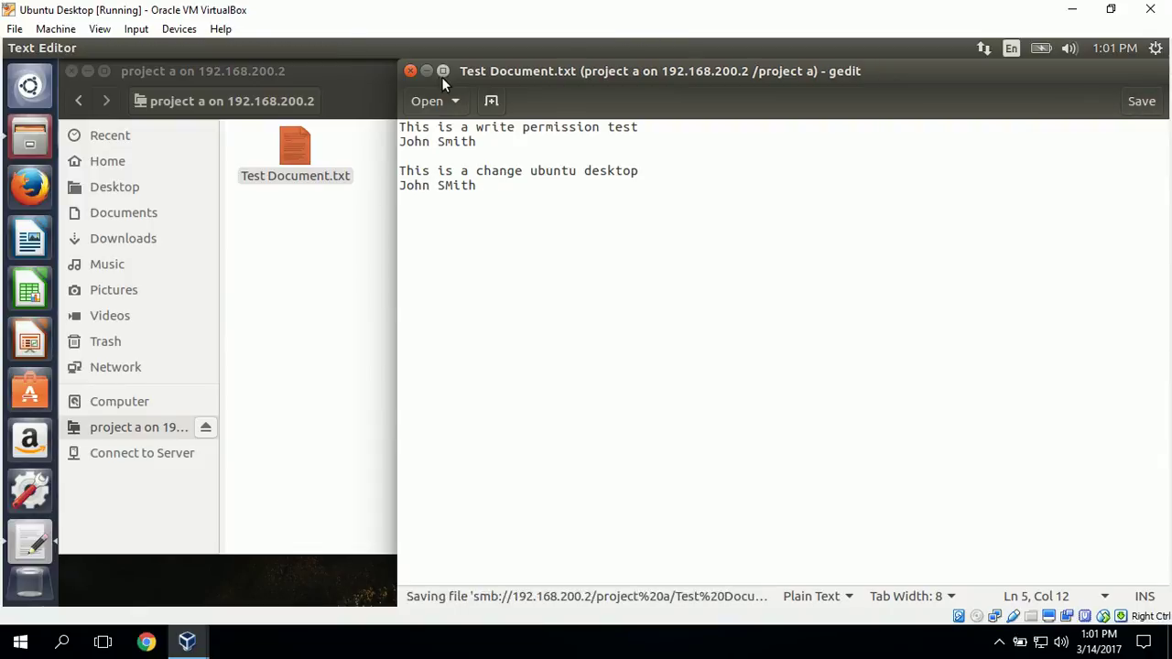
{"action": "left_click", "coordinate": [410, 72]}
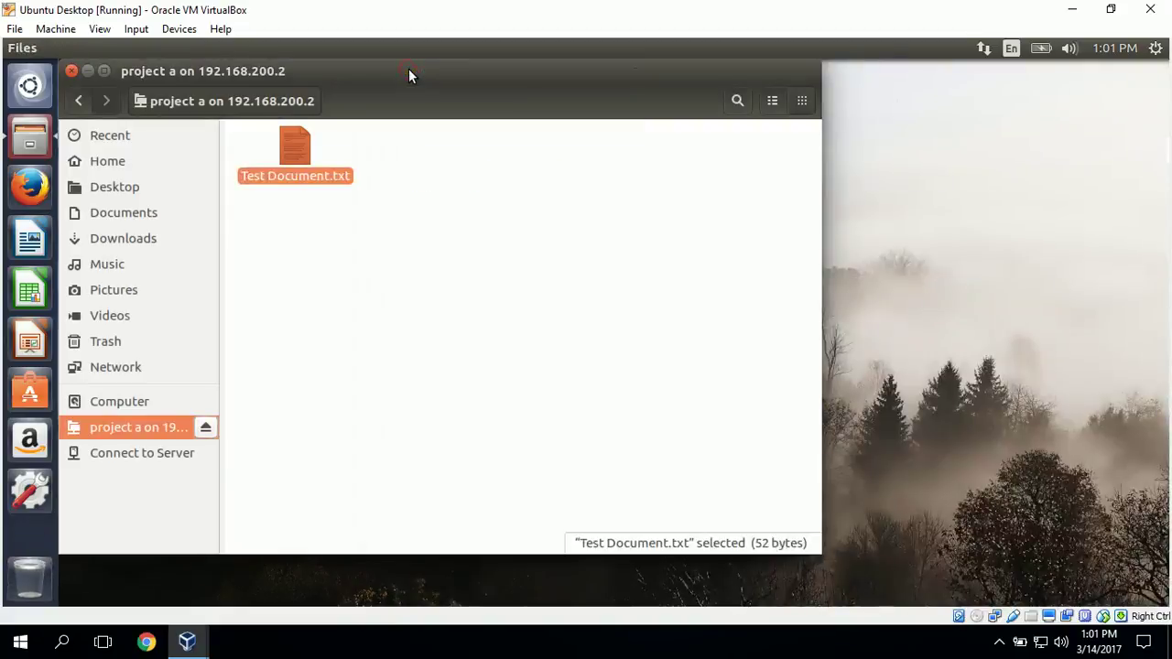
Reopen Test Document.txt to check that the added lines were saved, and close it.
{"action": "double_click", "coordinate": [288, 155]}
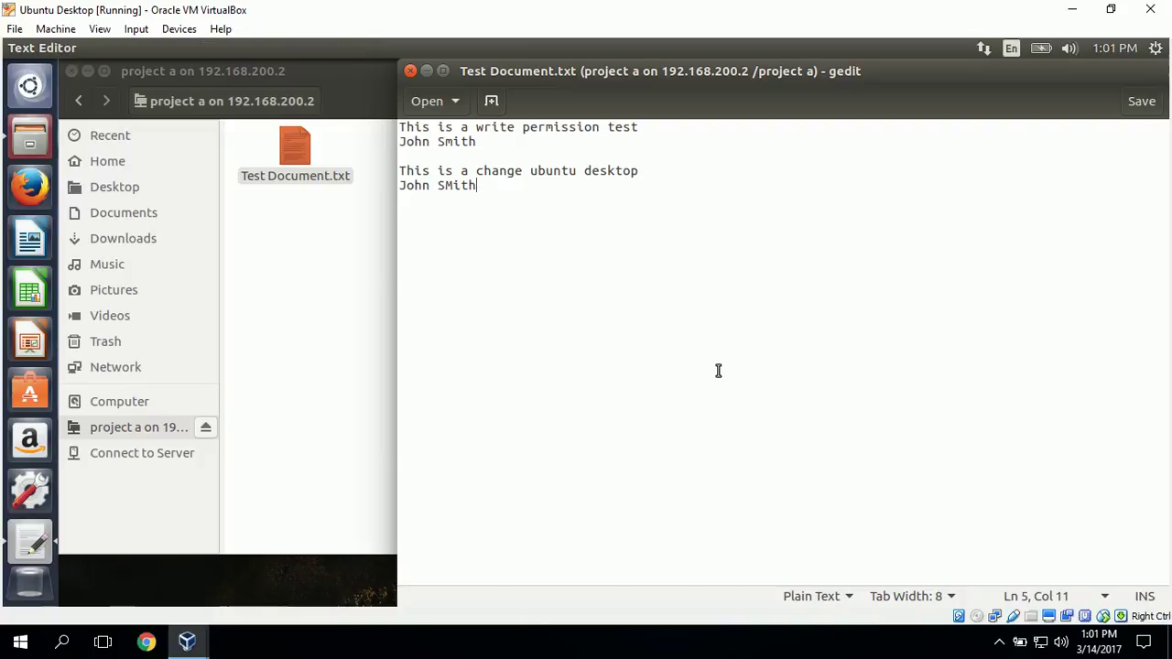
{"action": "left_click", "coordinate": [410, 71]}
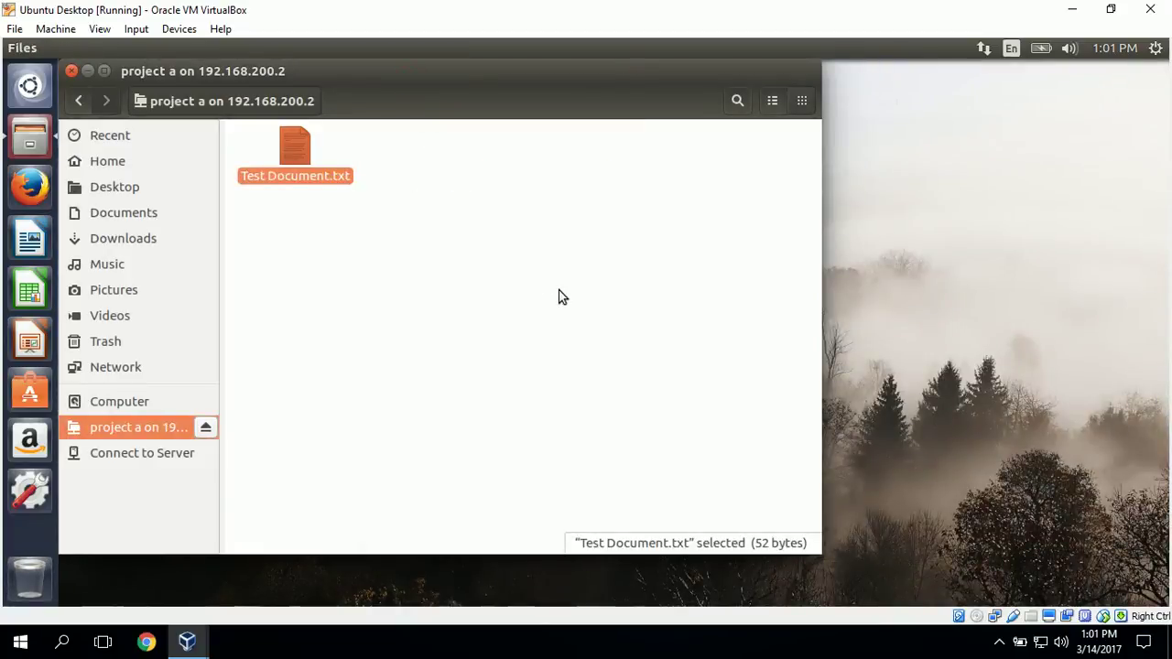
Disconnect the Project A share and reconnect to the recent server smb://192.168.200.2/.
{"action": "left_click", "coordinate": [208, 429]}
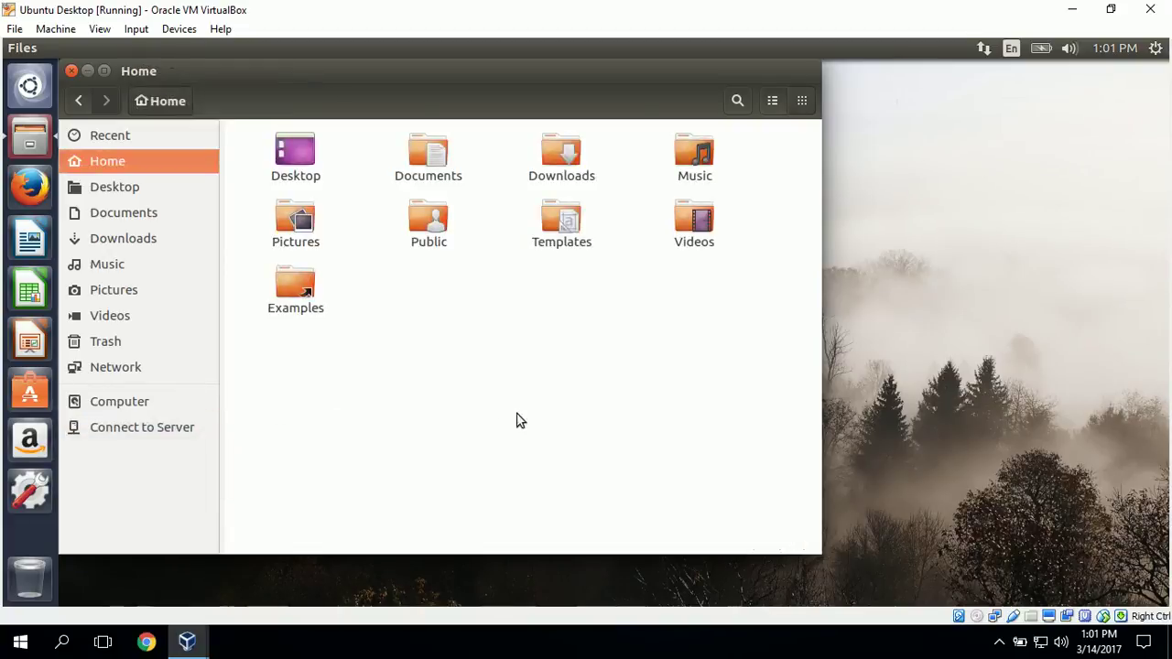
{"action": "left_click", "coordinate": [169, 426]}
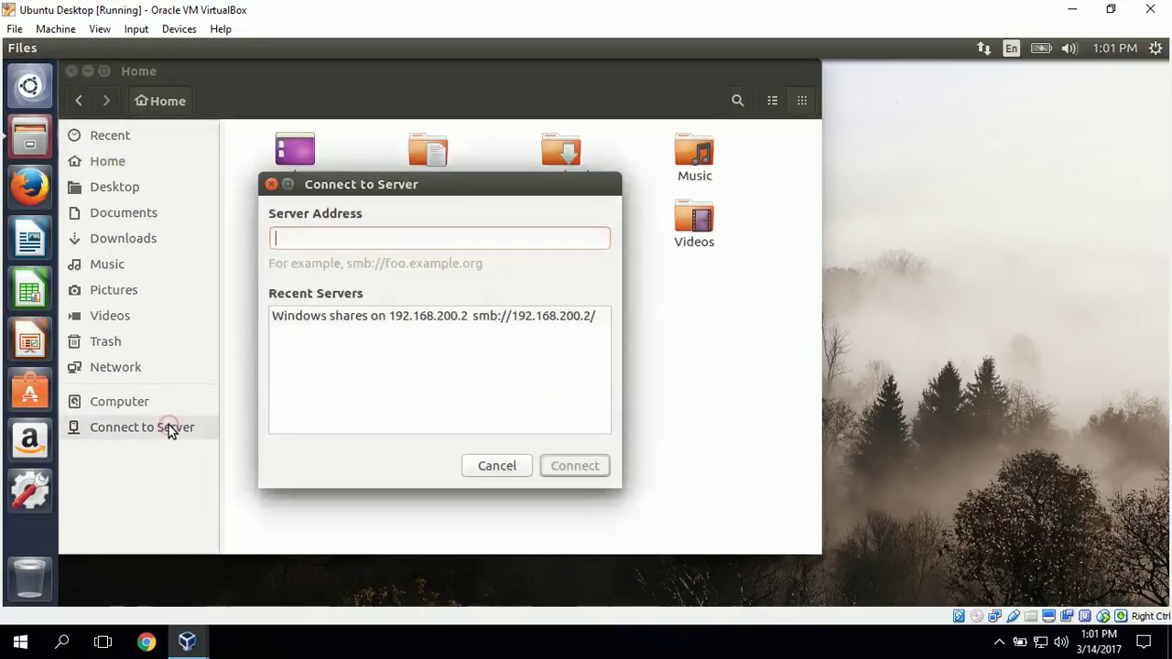
{"action": "left_click", "coordinate": [360, 317]}
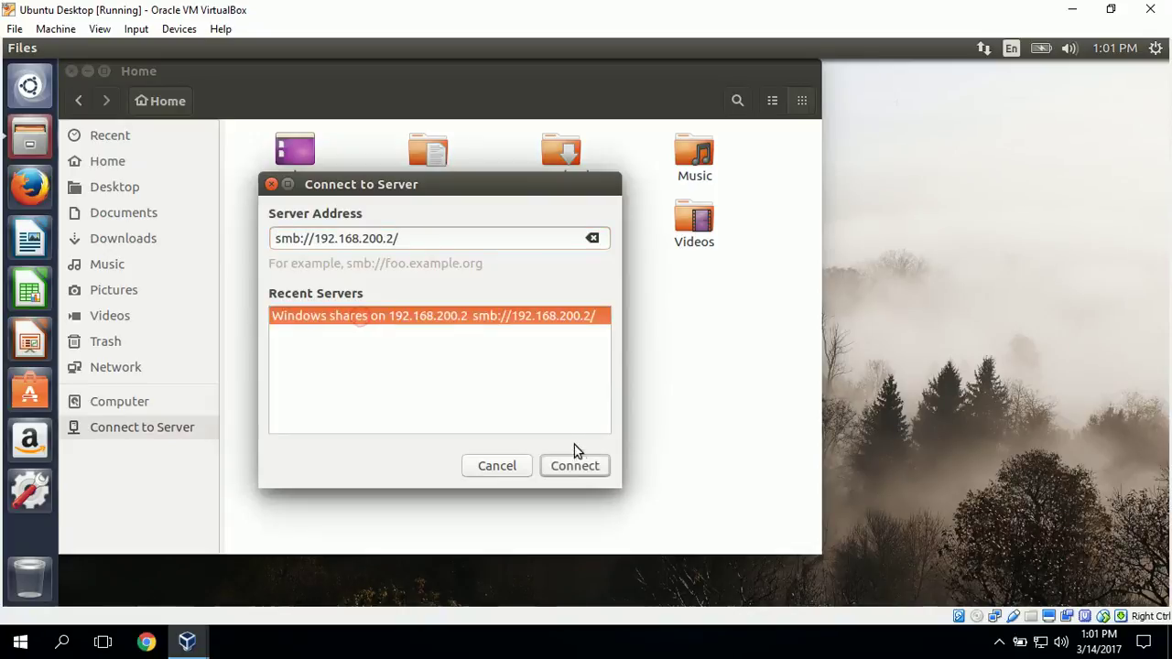
{"action": "left_click", "coordinate": [578, 469]}
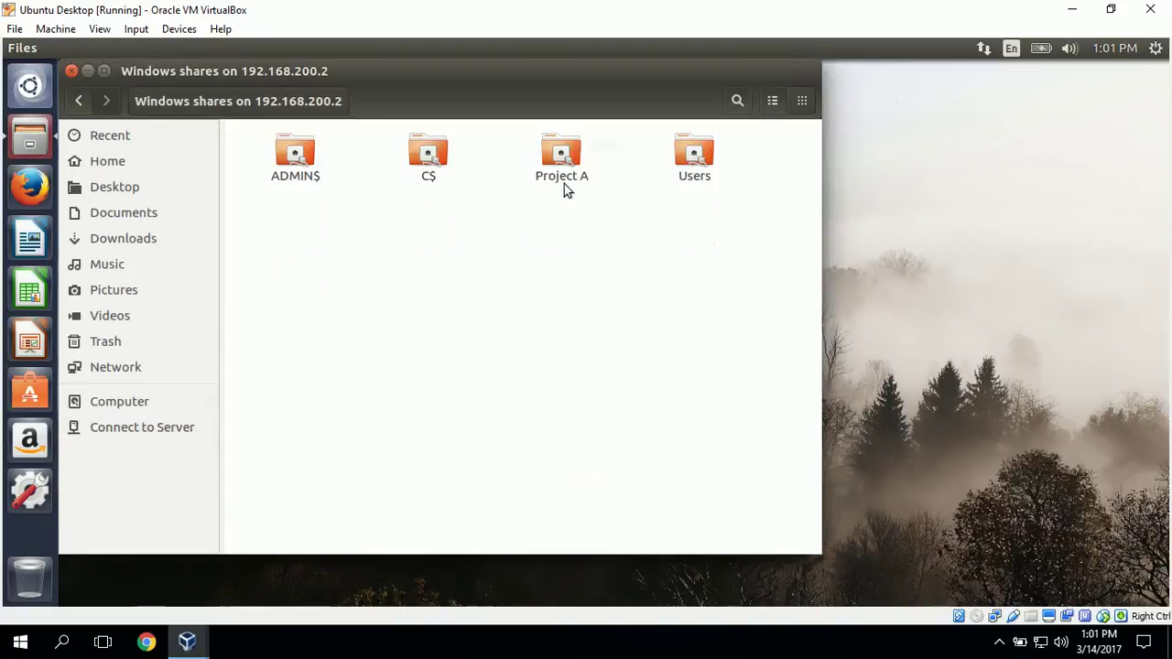
Open the Project A share, choose to connect as a registered user, and replace the username with the second user's.
{"action": "double_click", "coordinate": [562, 147]}
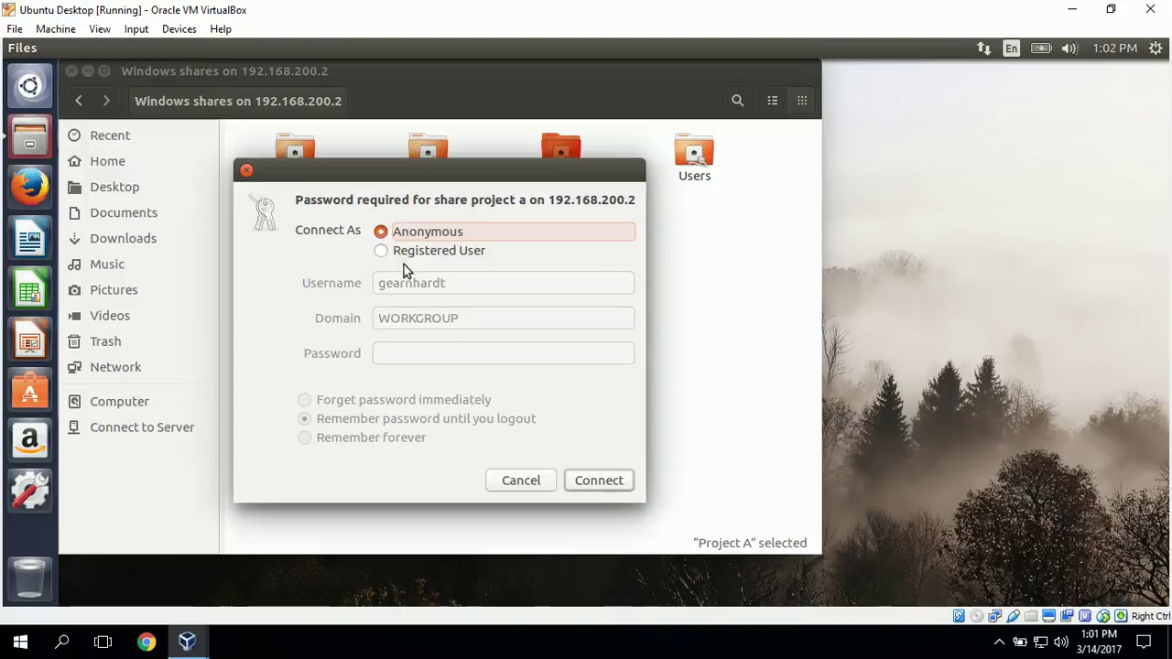
{"action": "left_click", "coordinate": [382, 253]}
{"action": "left_click", "coordinate": [467, 287]}
{"action": "key", "text": "BackSpace"}
{"action": "key", "text": "BackSpace"}
{"action": "key", "text": "BackSpace"}
{"action": "key", "text": "BackSpace"}
{"action": "key", "text": "BackSpace"}
{"action": "key", "text": "BackSpace"}
{"action": "key", "text": "BackSpace"}
{"action": "key", "text": "BackSpace"}
{"action": "key", "text": "BackSpace"}
{"action": "key", "text": "BackSpace"}
{"action": "type", "text": "johndoe"}
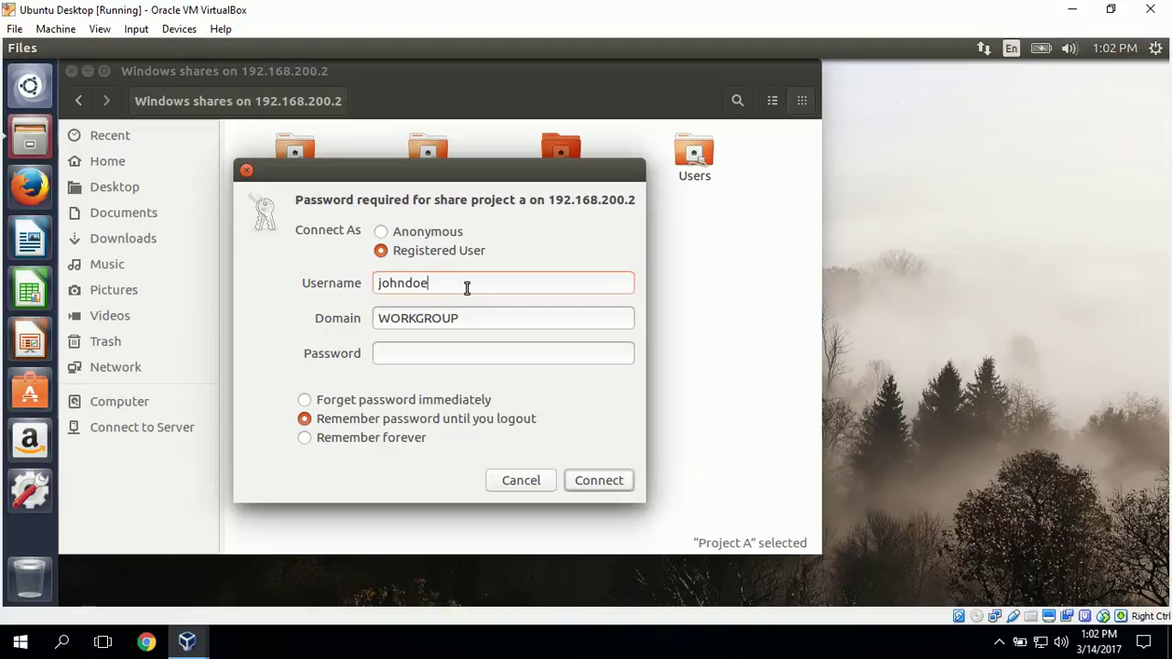
Enter the second user's account password, set it to be forgotten immediately, and connect to the Project A share.
{"action": "type", "text": "***********"}
{"action": "left_click", "coordinate": [305, 400]}
{"action": "left_click", "coordinate": [586, 482]}
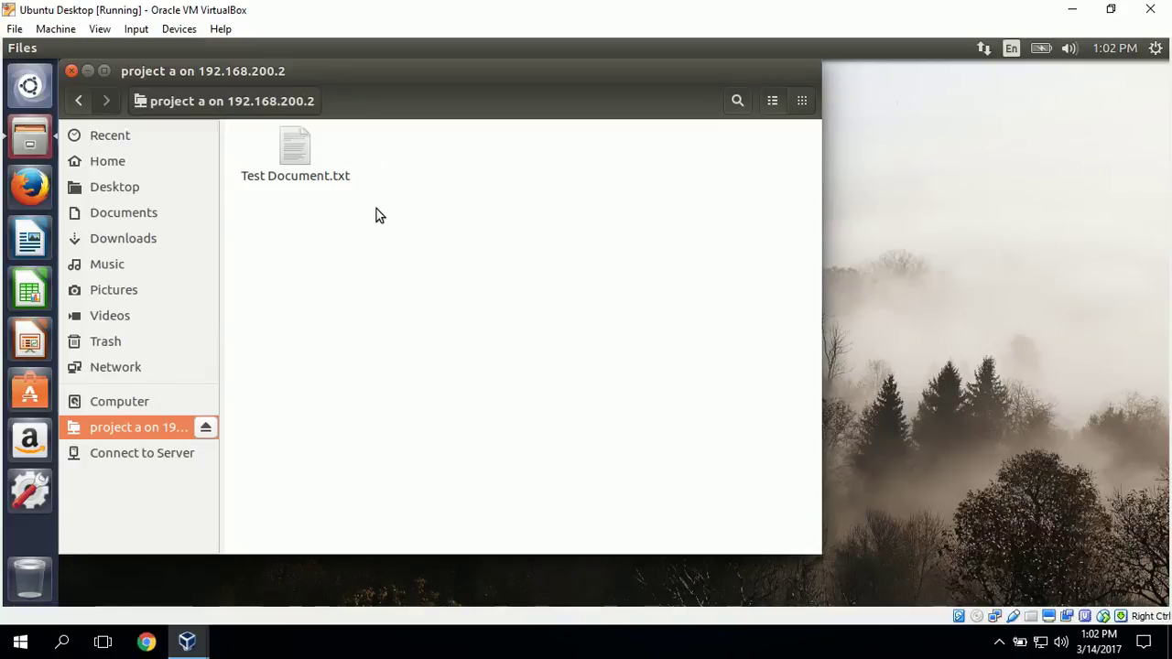
Append "This is a change" and the second user's name after a blank line in Test Document.txt, and try to save it.
{"action": "double_click", "coordinate": [296, 153]}
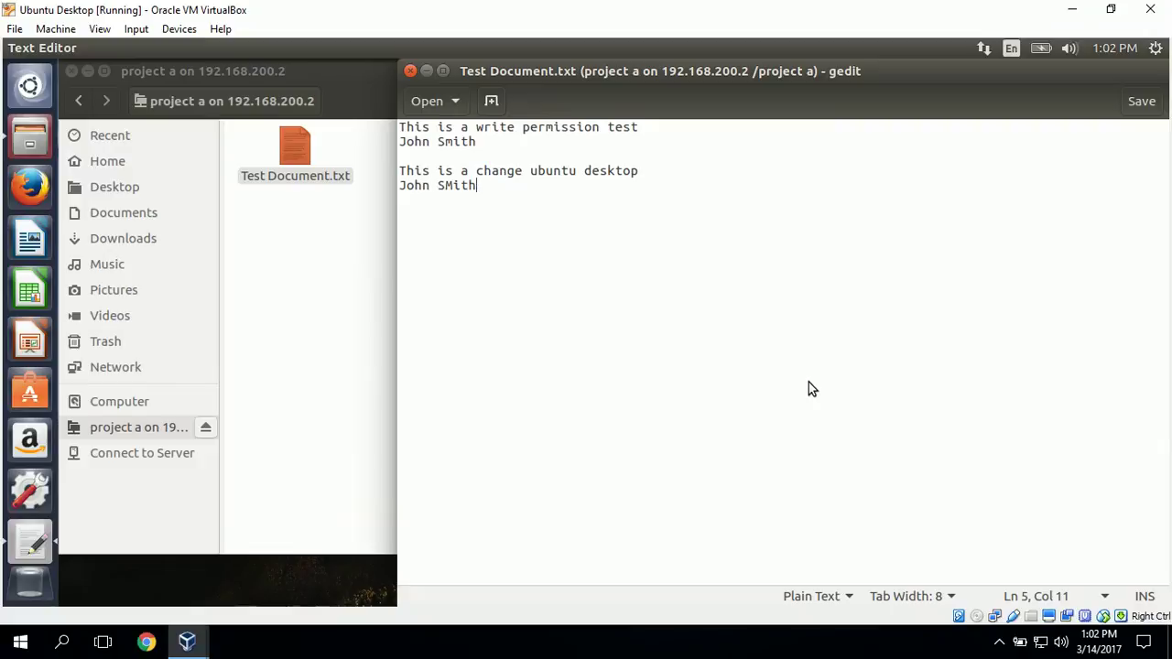
{"action": "key", "text": "Return"}
{"action": "key", "text": "Return"}
{"action": "type", "text": "This"}
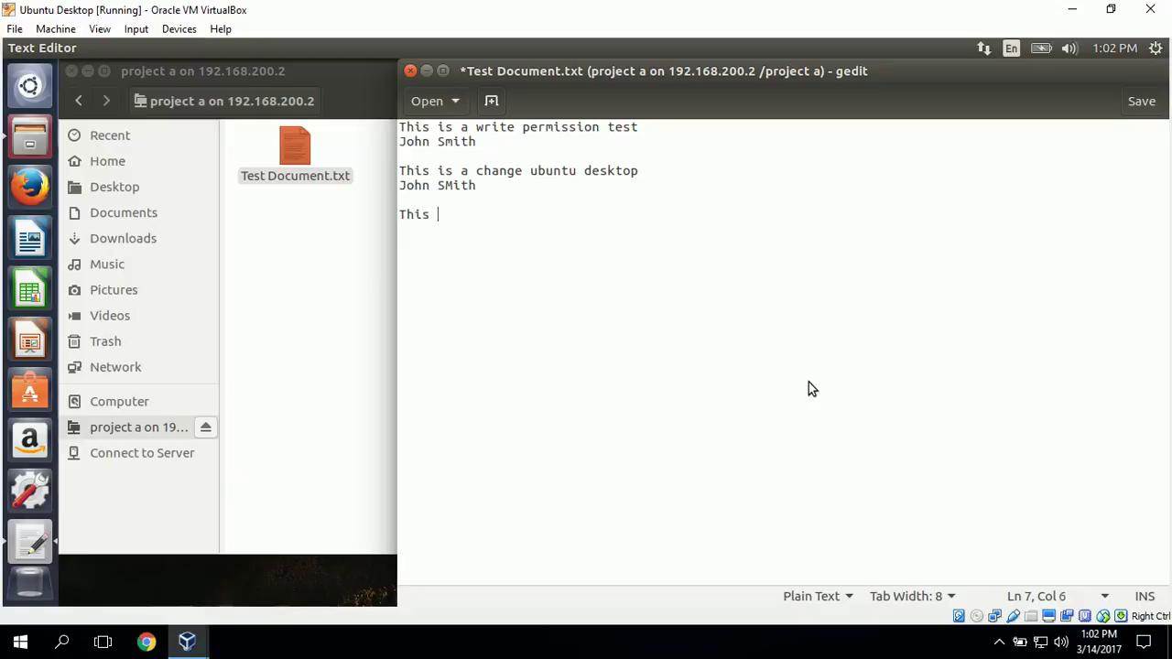
{"action": "type", "text": " is a change"}
{"action": "key", "text": "Return"}
{"action": "type", "text": "John Doe"}
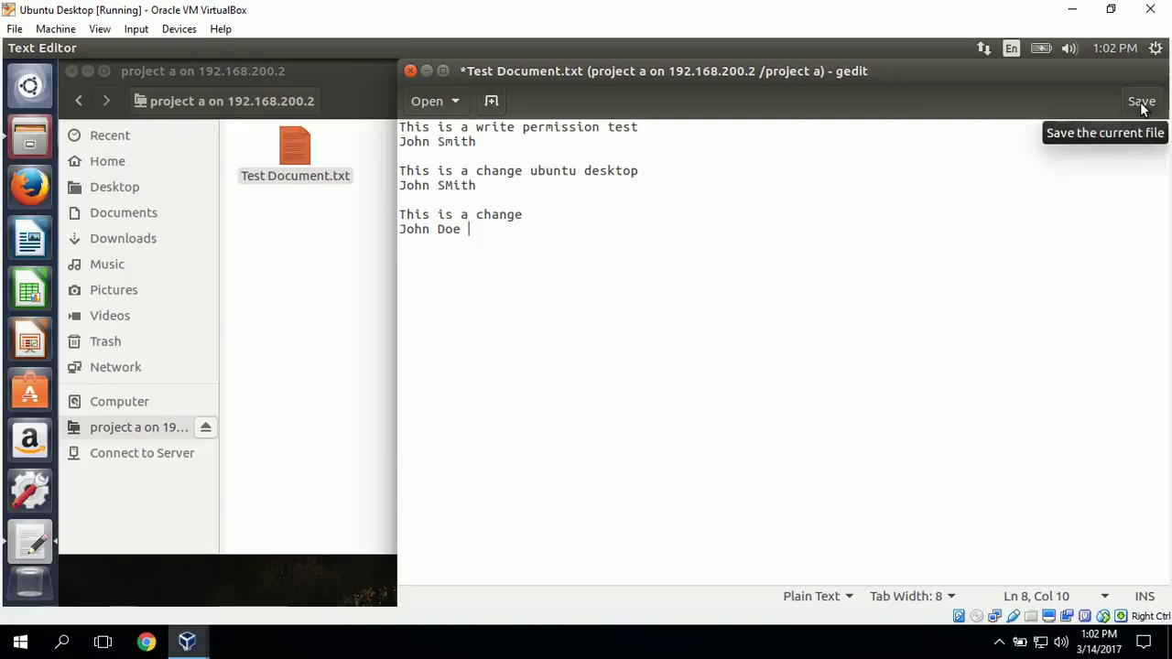
{"action": "left_click", "coordinate": [1141, 103]}
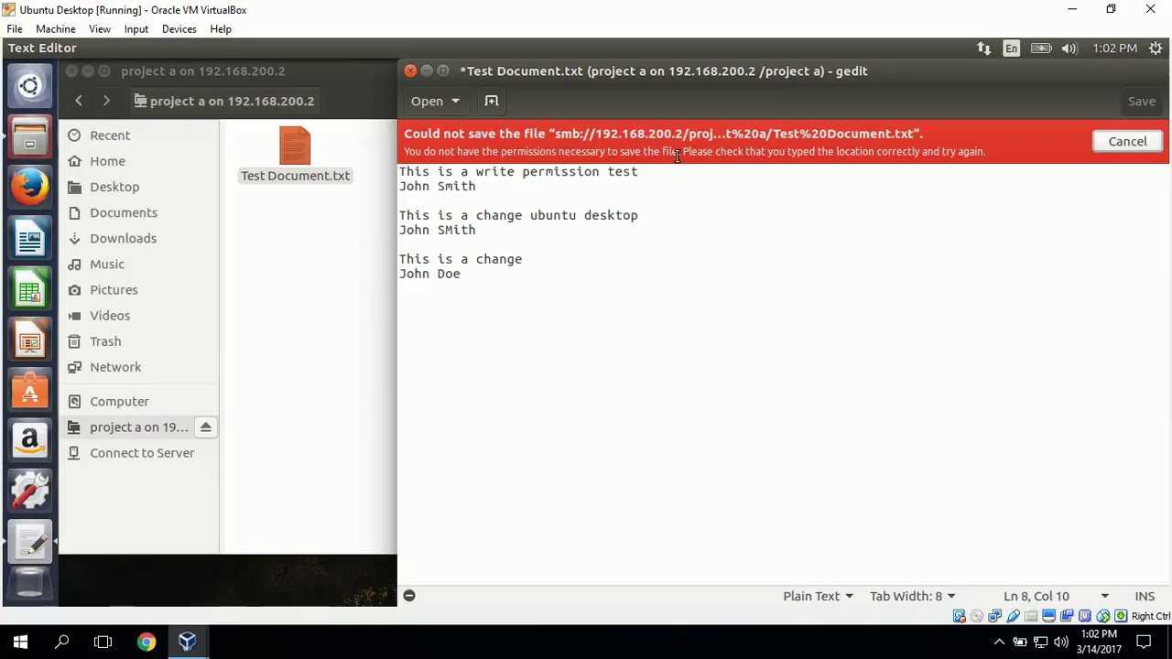
Close Test Document.txt without saving the changes and disconnect the Project A share.
{"action": "left_click", "coordinate": [910, 326]}
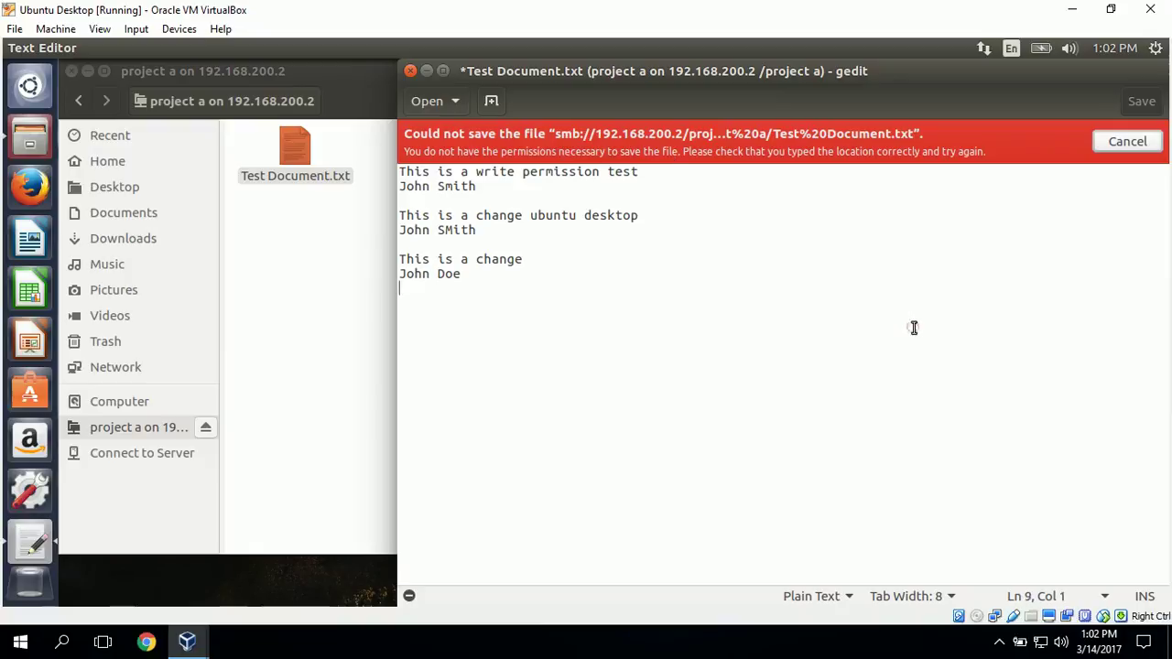
{"action": "left_click", "coordinate": [410, 72]}
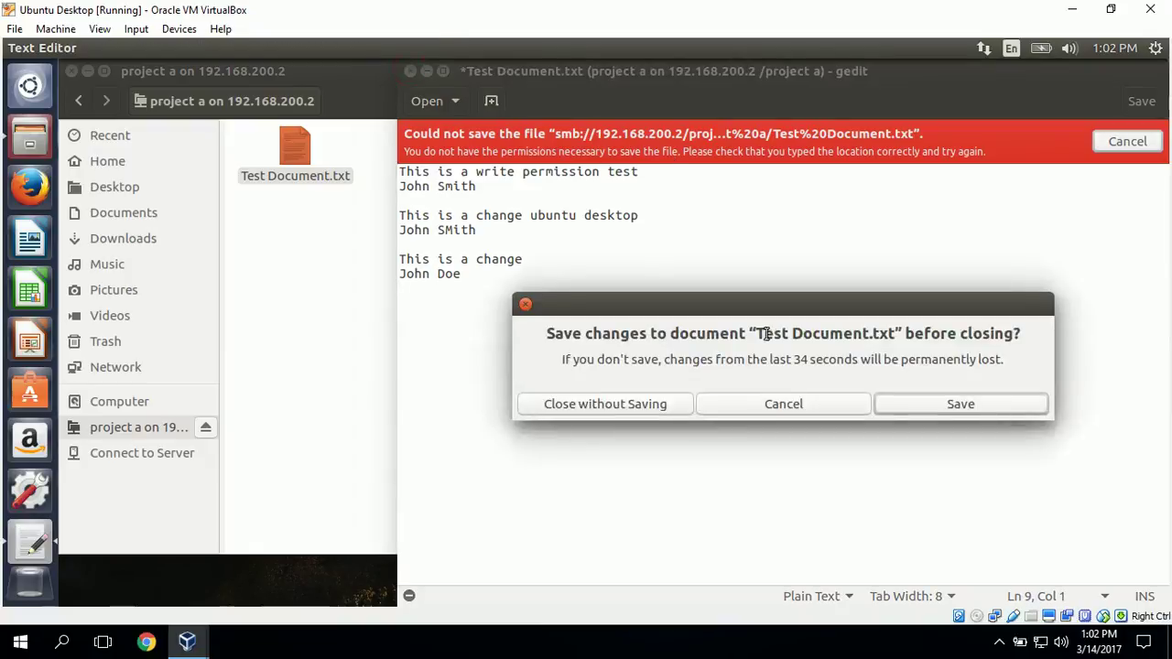
{"action": "left_click", "coordinate": [610, 406]}
{"action": "left_click", "coordinate": [409, 338]}
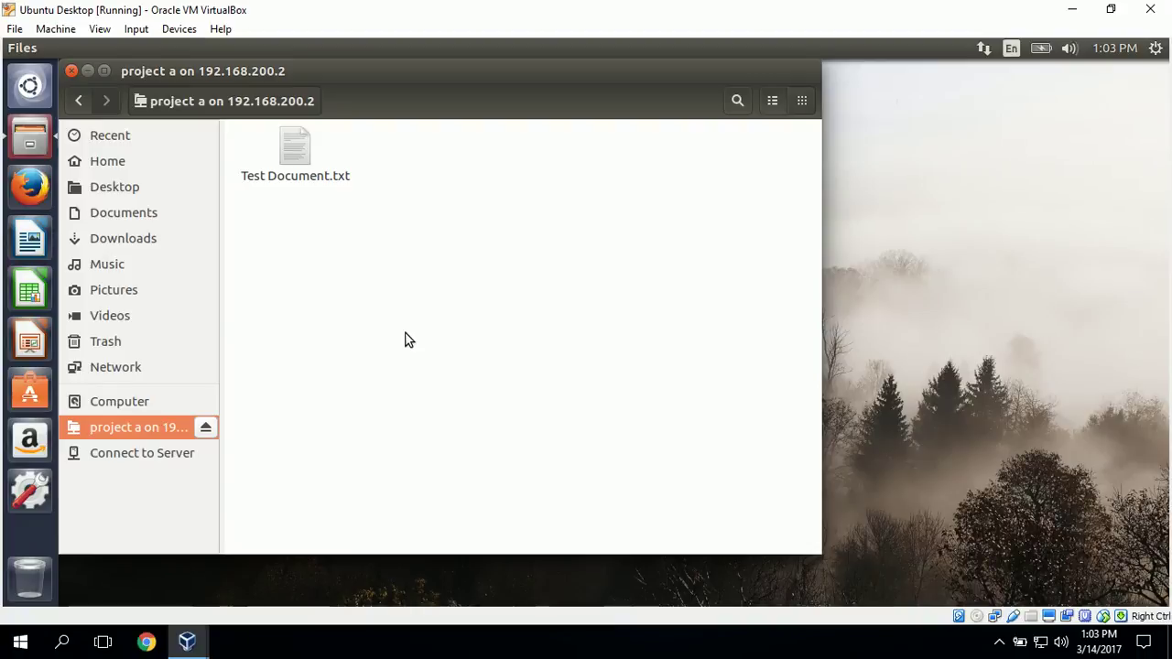
{"action": "left_click", "coordinate": [205, 428]}
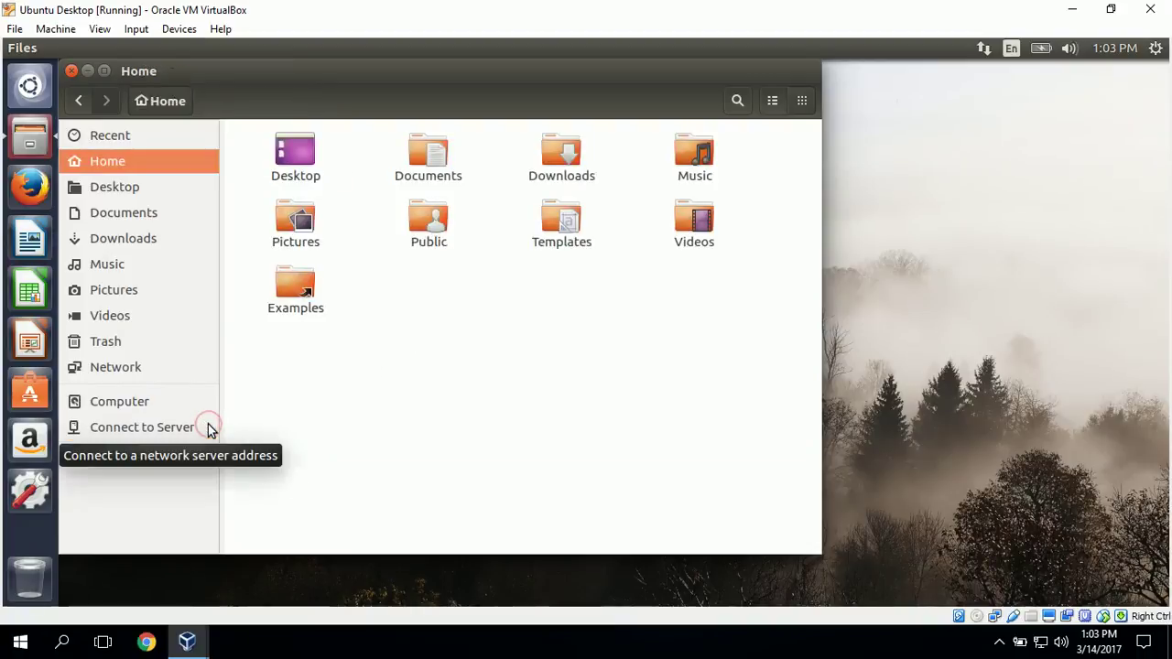
Connect to the server address ssh://192.168.200.3.
{"action": "left_click", "coordinate": [170, 429]}
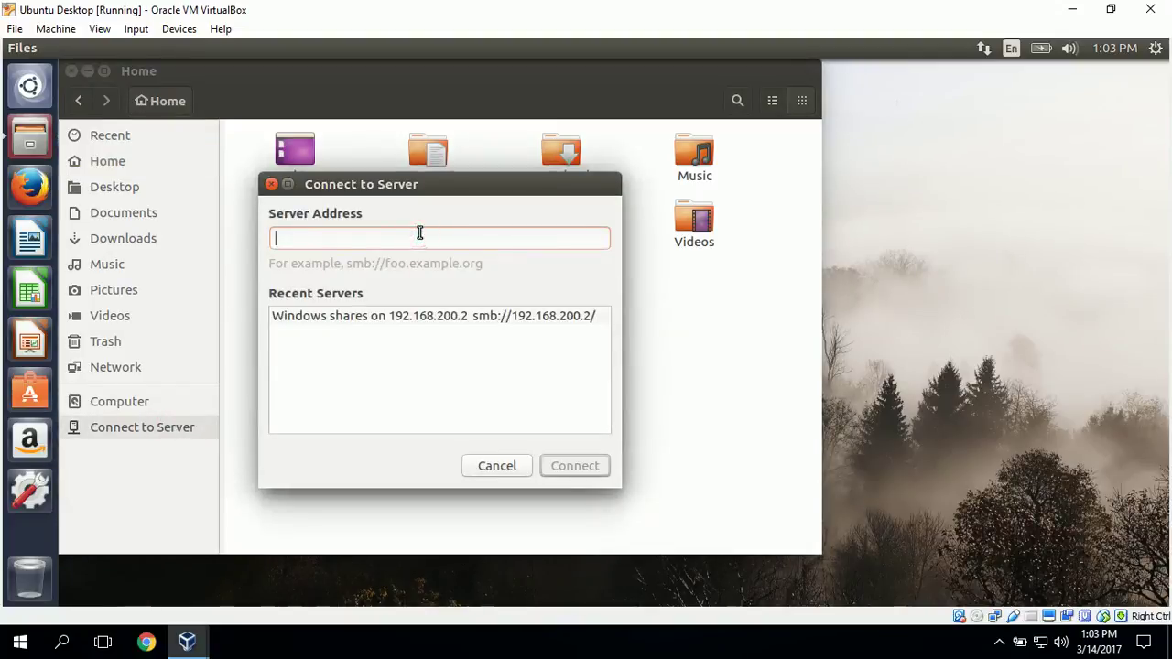
{"action": "type", "text": "ssh:"}
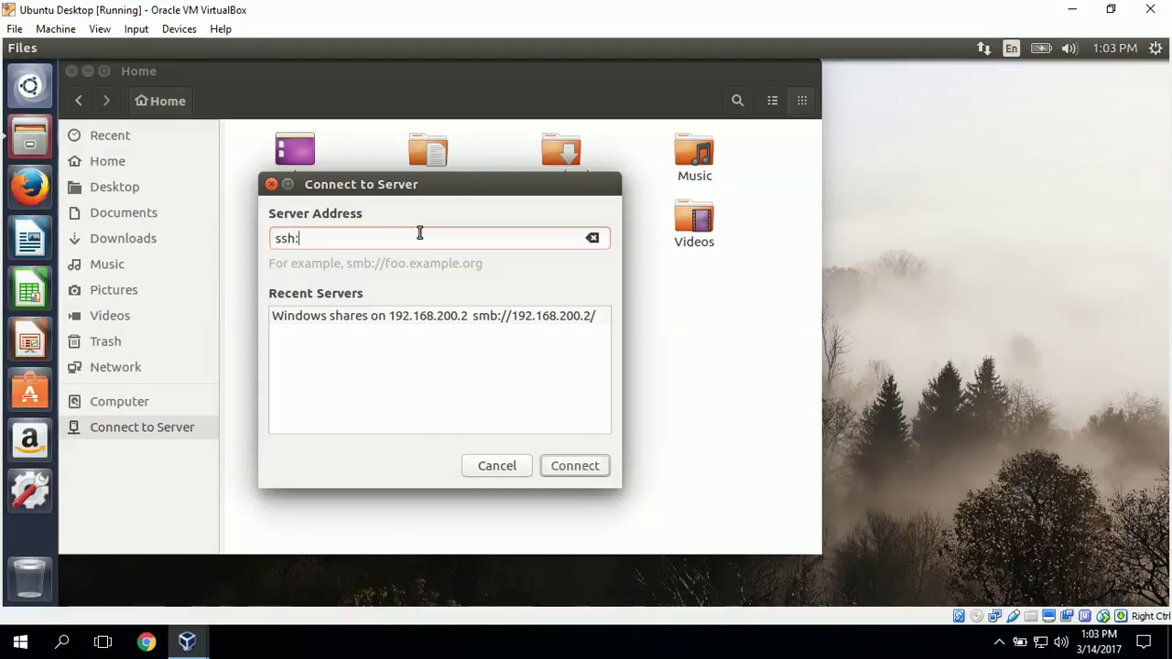
{"action": "type", "text": "//192.168.200.3"}
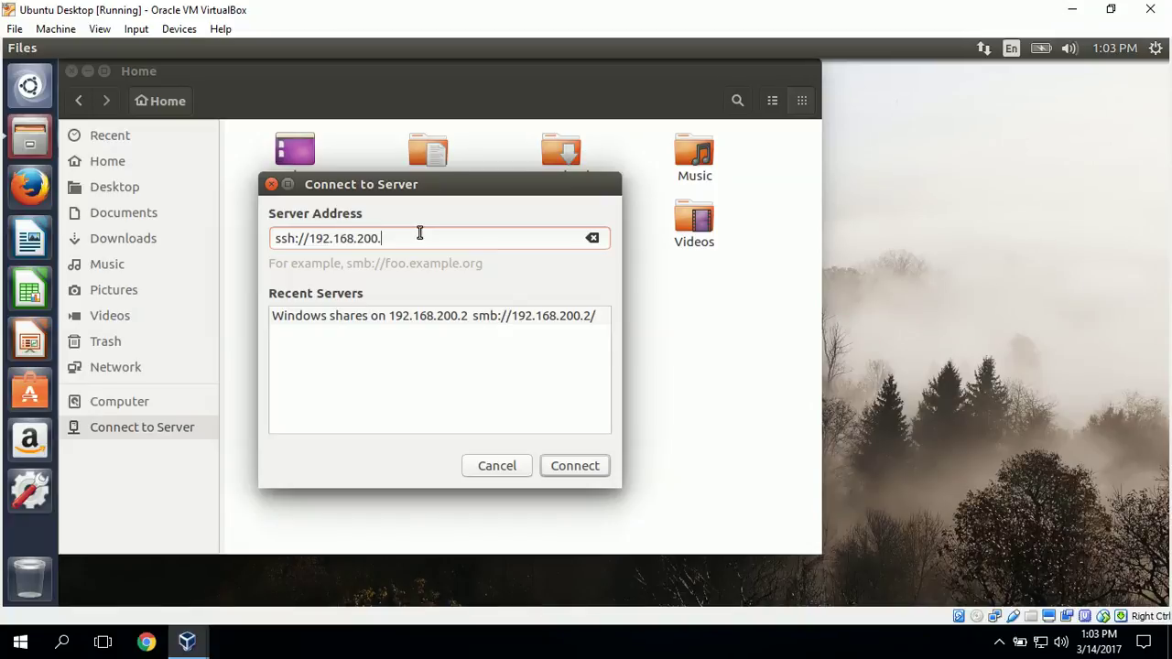
{"action": "left_click", "coordinate": [592, 468]}
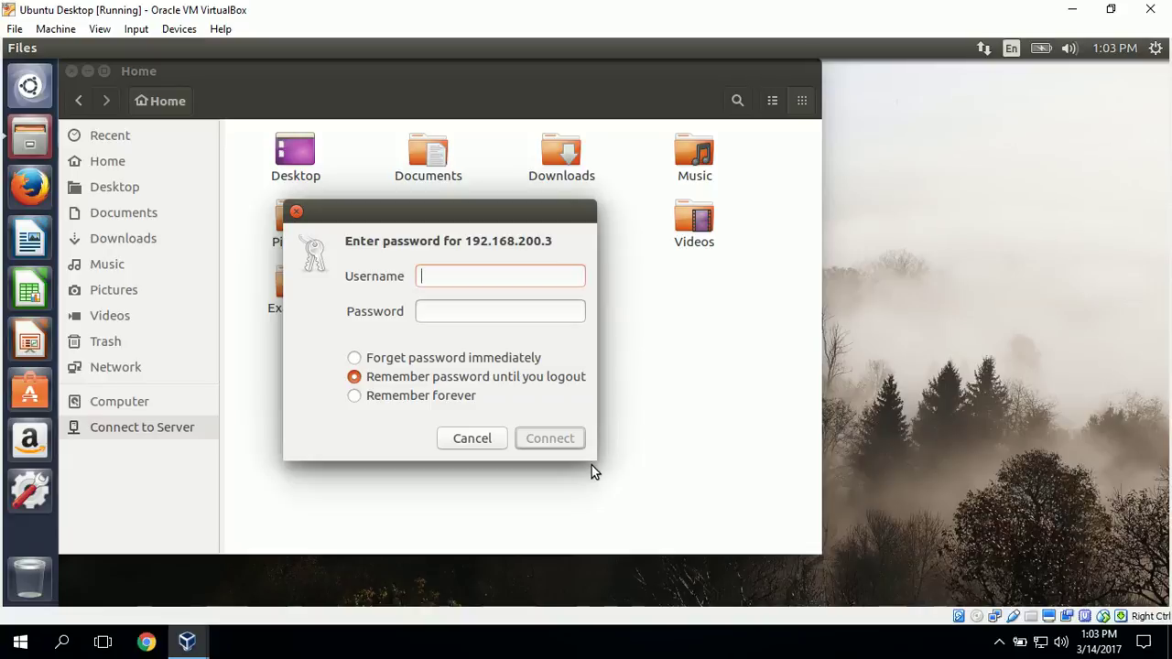
Log in to 192.168.200.3 with the first user's username and account password, setting the password to be forgotten immediately.
{"action": "type", "text": "john"}
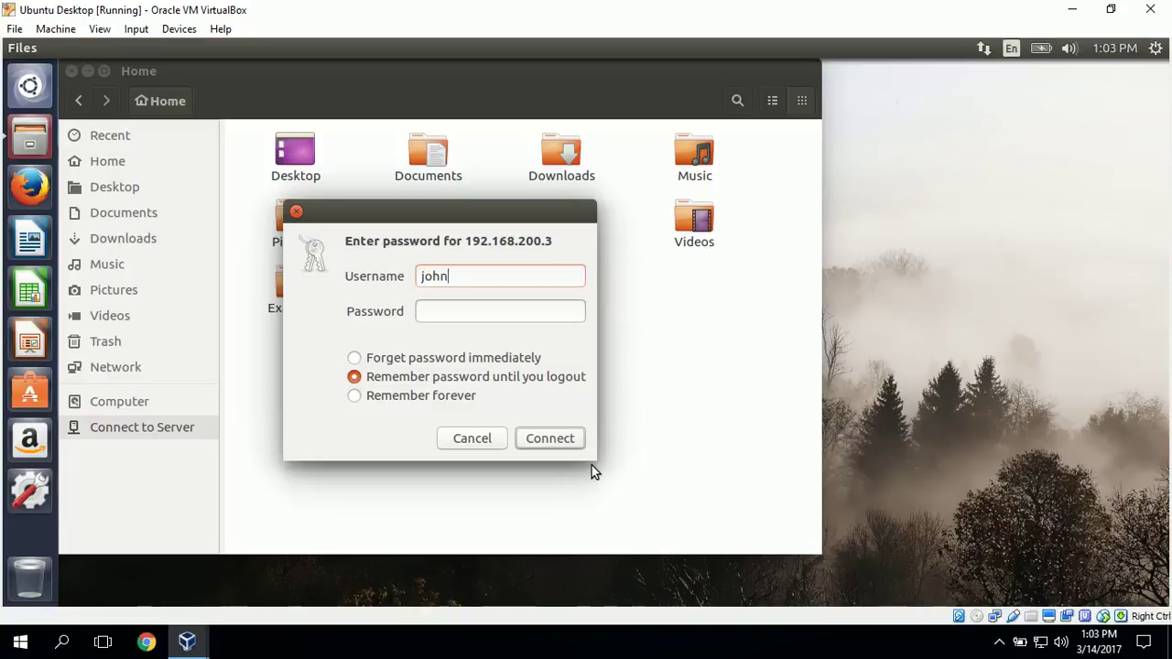
{"action": "key", "text": "BackSpace"}
{"action": "key", "text": "BackSpace"}
{"action": "key", "text": "BackSpace"}
{"action": "key", "text": "BackSpace"}
{"action": "type", "text": "jsmith"}
{"action": "left_click", "coordinate": [543, 313]}
{"action": "type", "text": "•••"}
{"action": "key", "text": "BackSpace"}
{"action": "key", "text": "BackSpace"}
{"action": "key", "text": "BackSpace"}
{"action": "type", "text": "•••••••••••"}
{"action": "left_click", "coordinate": [356, 357]}
{"action": "left_click", "coordinate": [565, 438]}
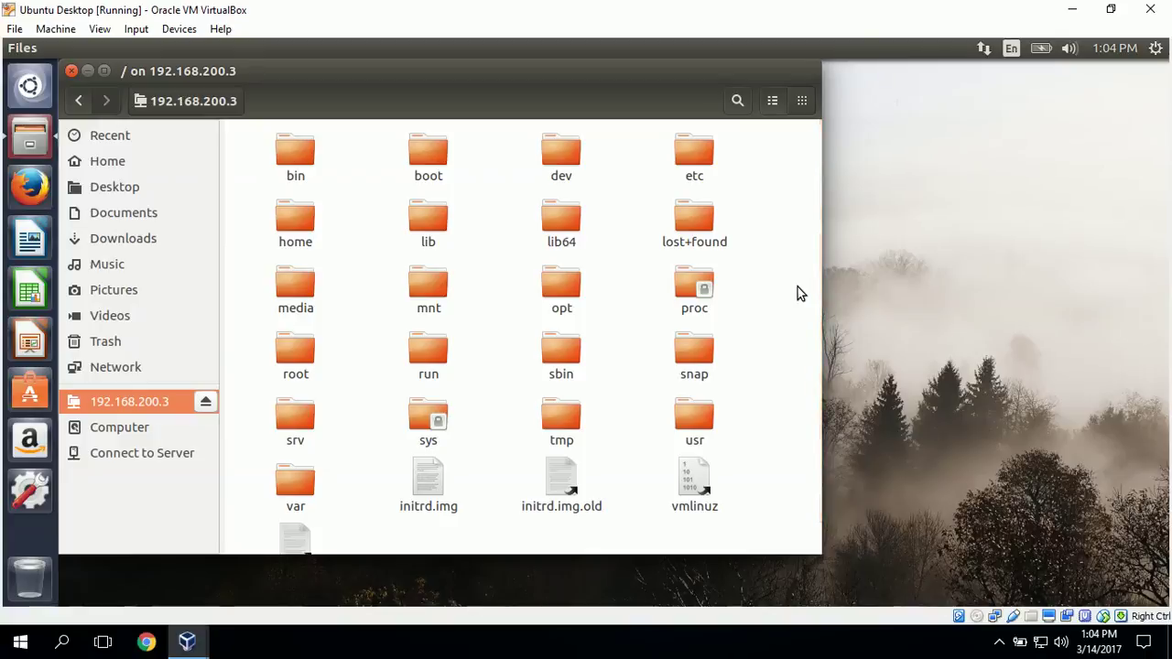
Open the test file in the home/shares/projectA folder on 192.168.200.3.
{"action": "double_click", "coordinate": [287, 218]}
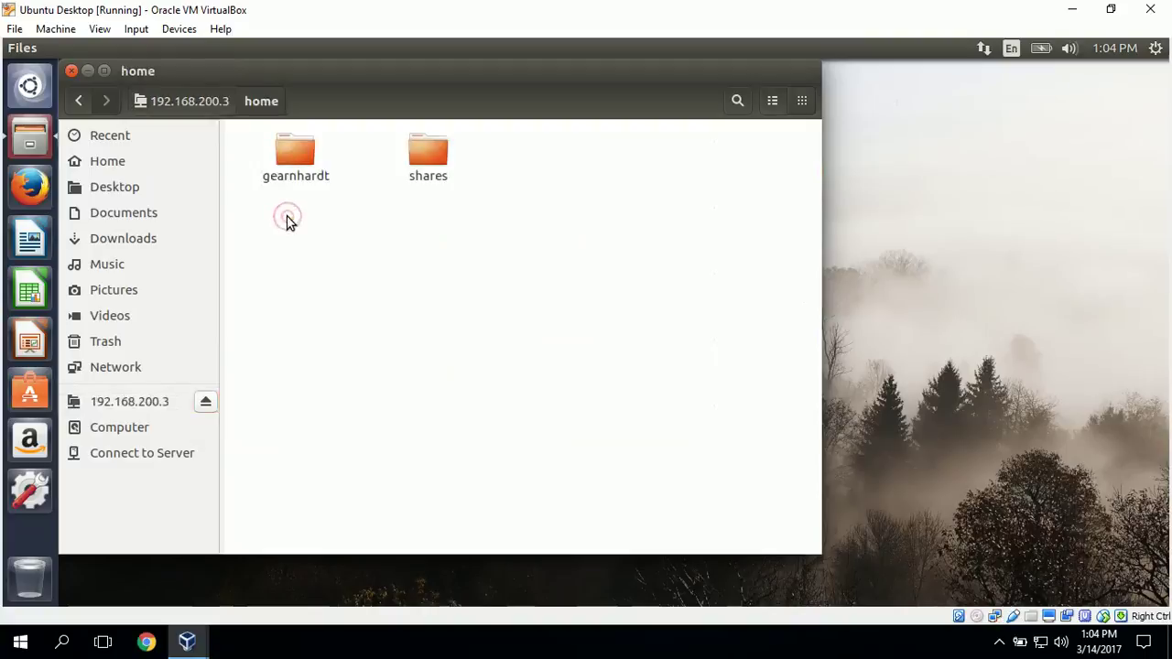
{"action": "double_click", "coordinate": [430, 148]}
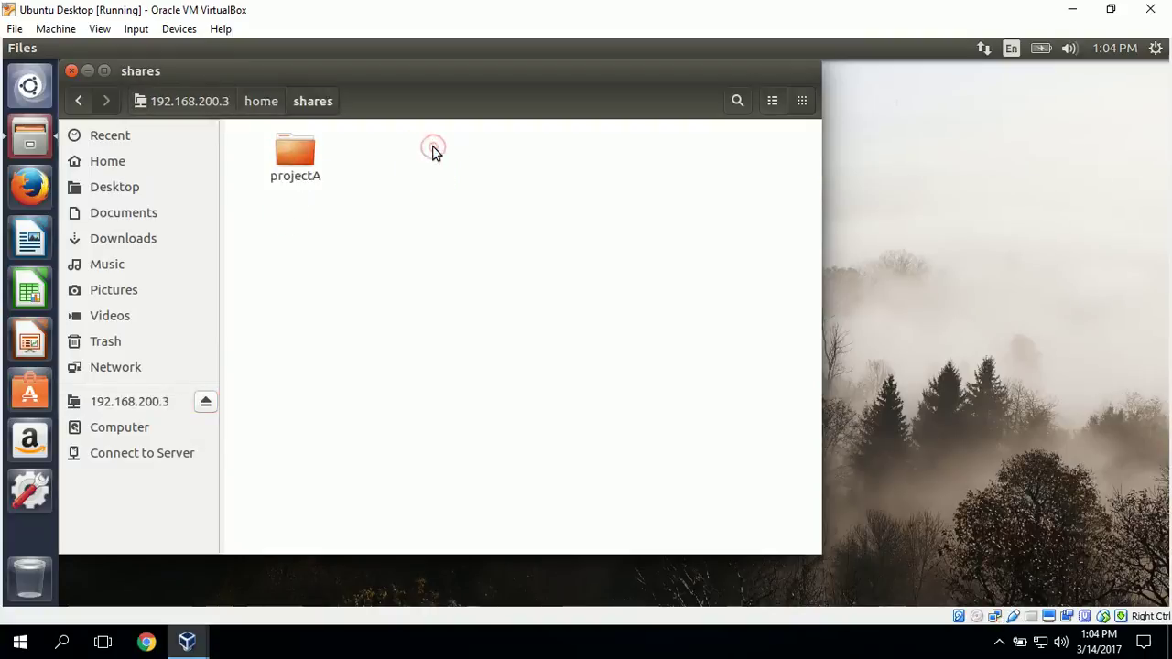
{"action": "double_click", "coordinate": [288, 149]}
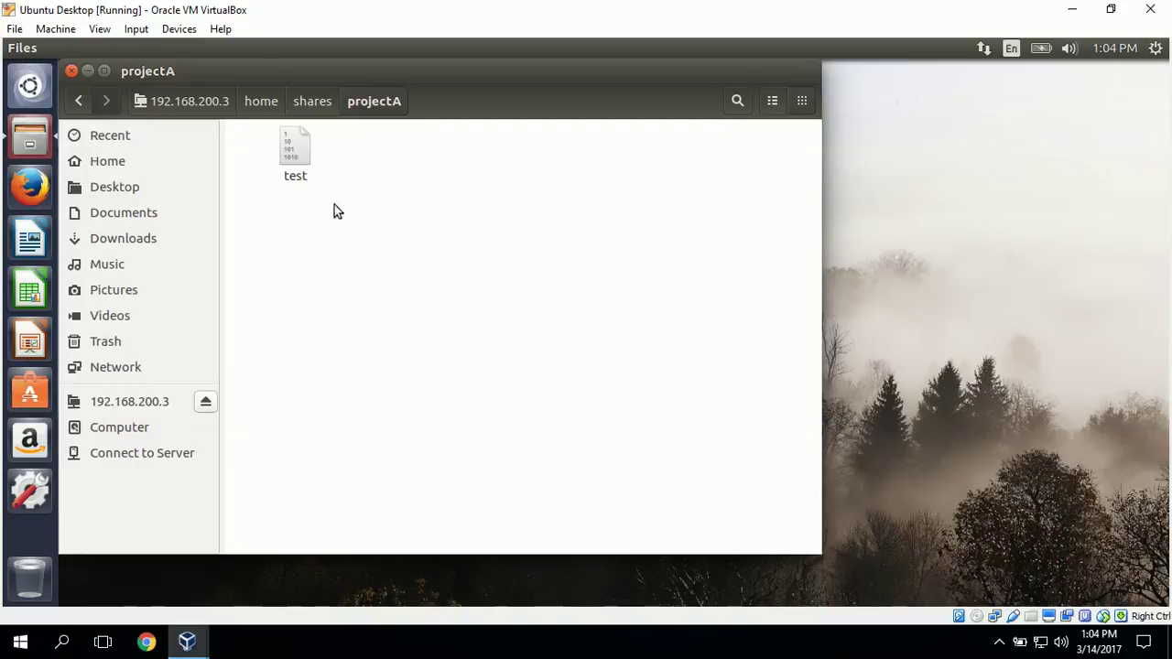
{"action": "double_click", "coordinate": [289, 144]}
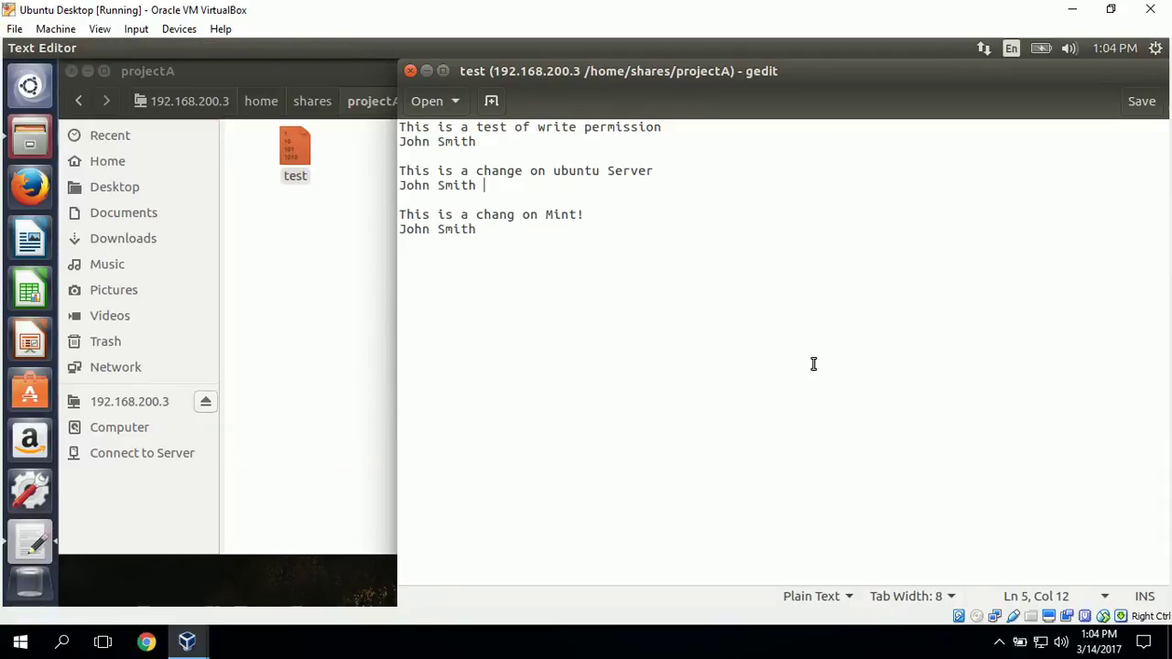
Append "This is a change on Ubuntu Desktop" and the first user's name after a blank line at the end of the test file, and save it.
{"action": "left_click", "coordinate": [544, 243]}
{"action": "key", "text": "Return"}
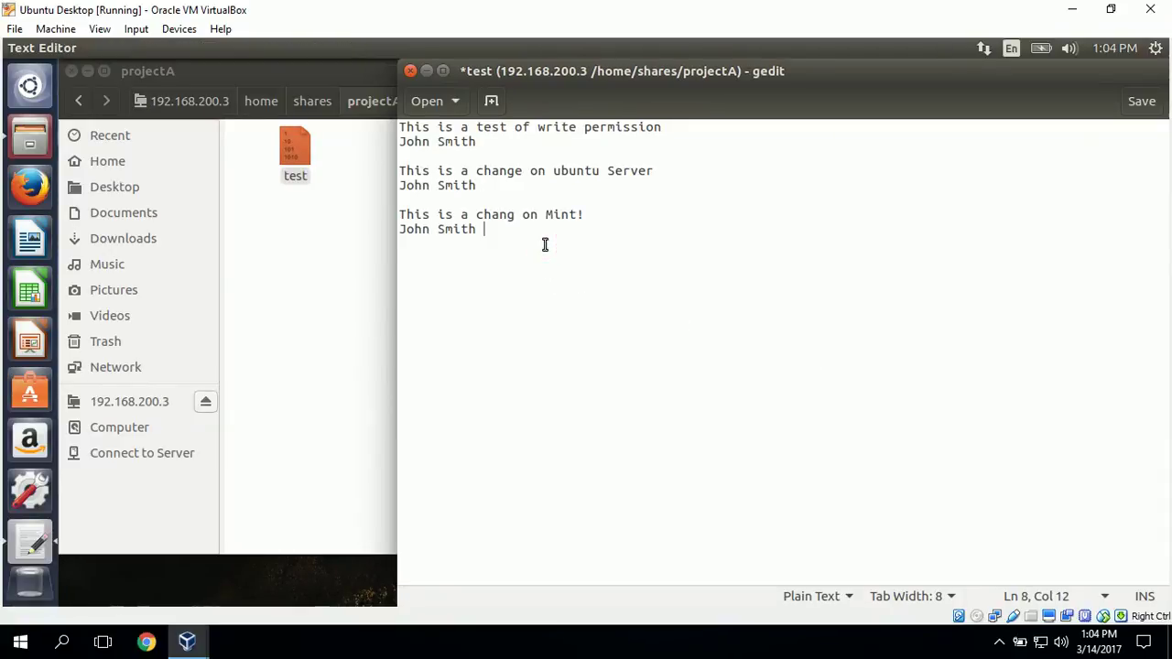
{"action": "key", "text": "Return"}
{"action": "type", "text": "Th"}
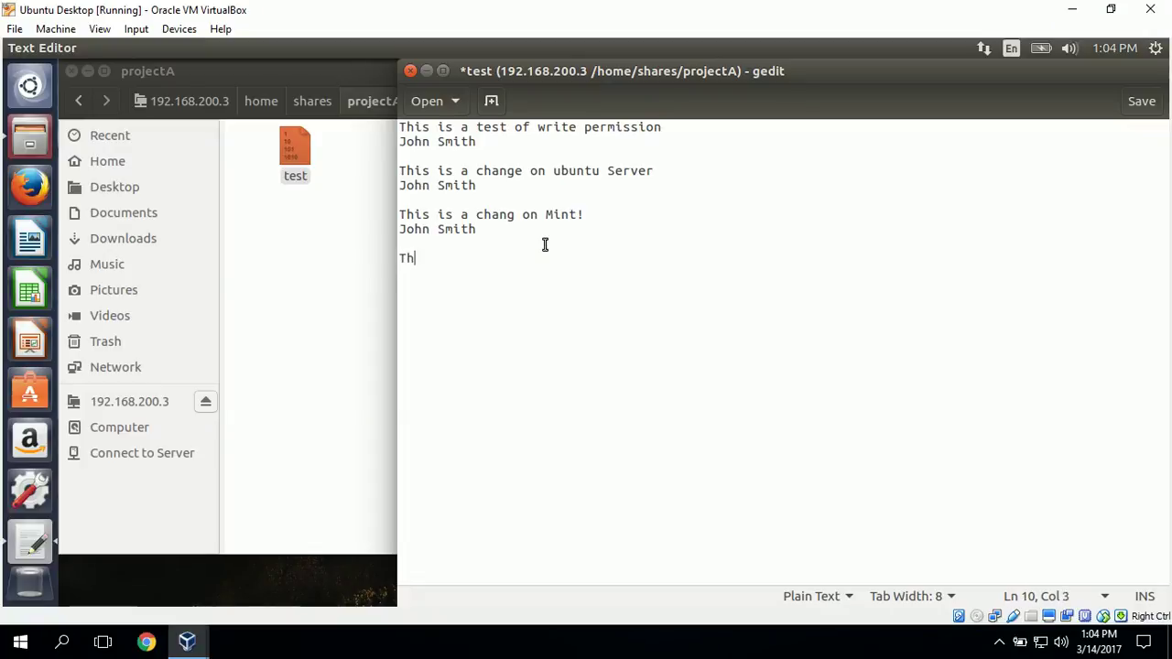
{"action": "type", "text": "is is a change on Ubu"}
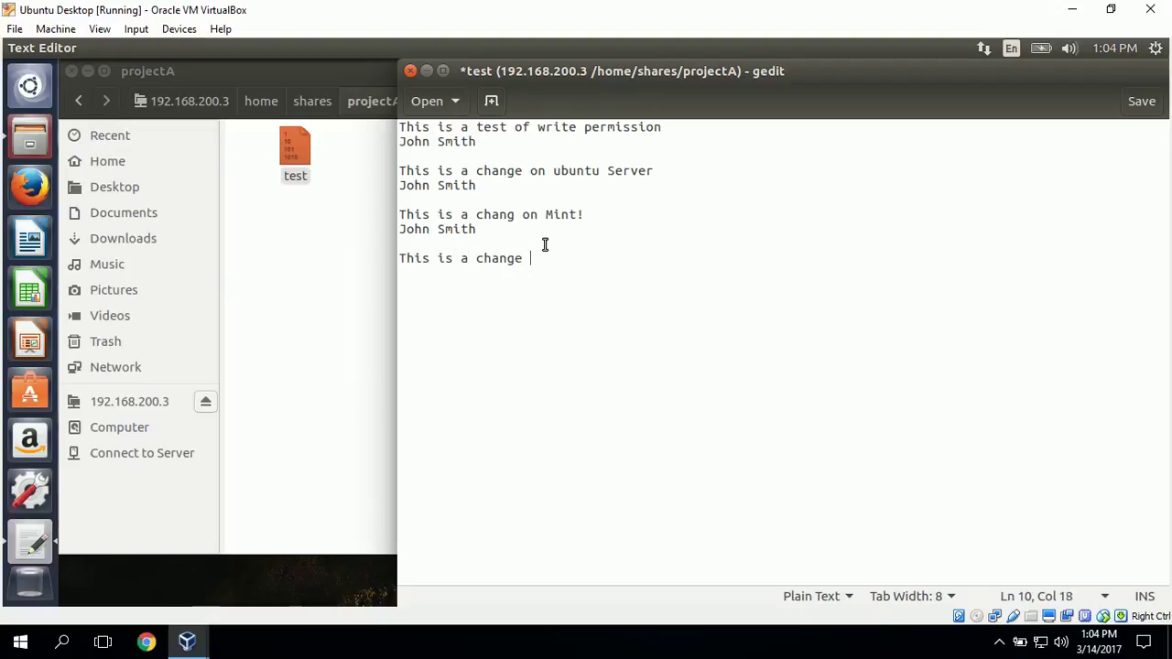
{"action": "type", "text": "ntu Desktop"}
{"action": "key", "text": "Return"}
{"action": "type", "text": "Jo"}
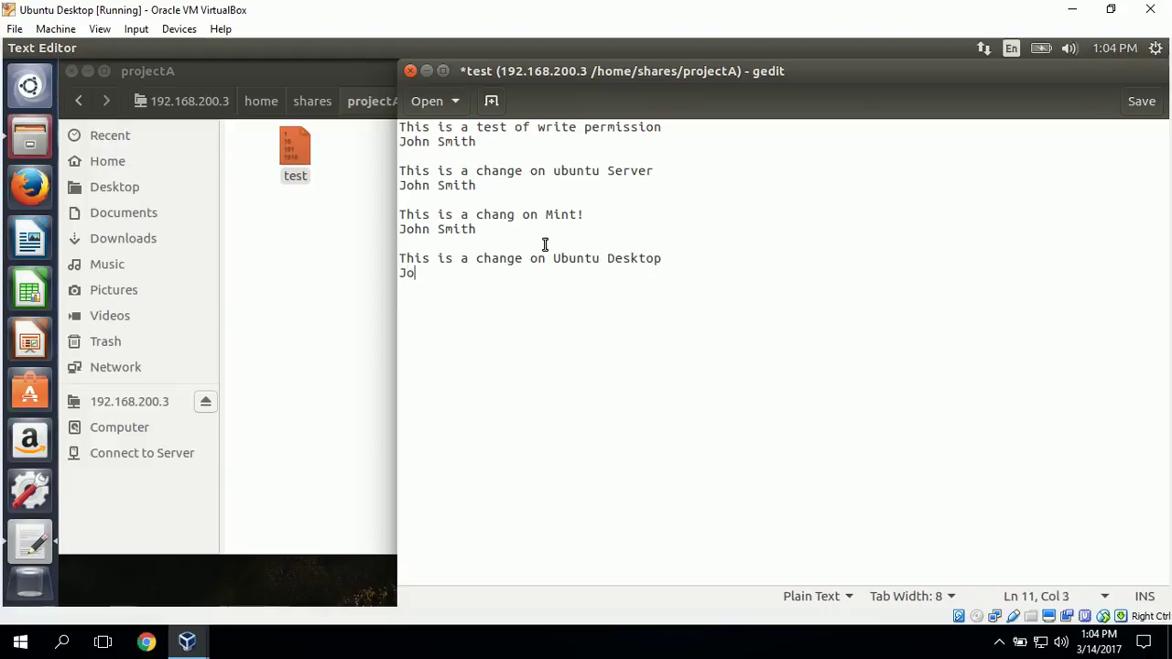
{"action": "type", "text": "hn Smith"}
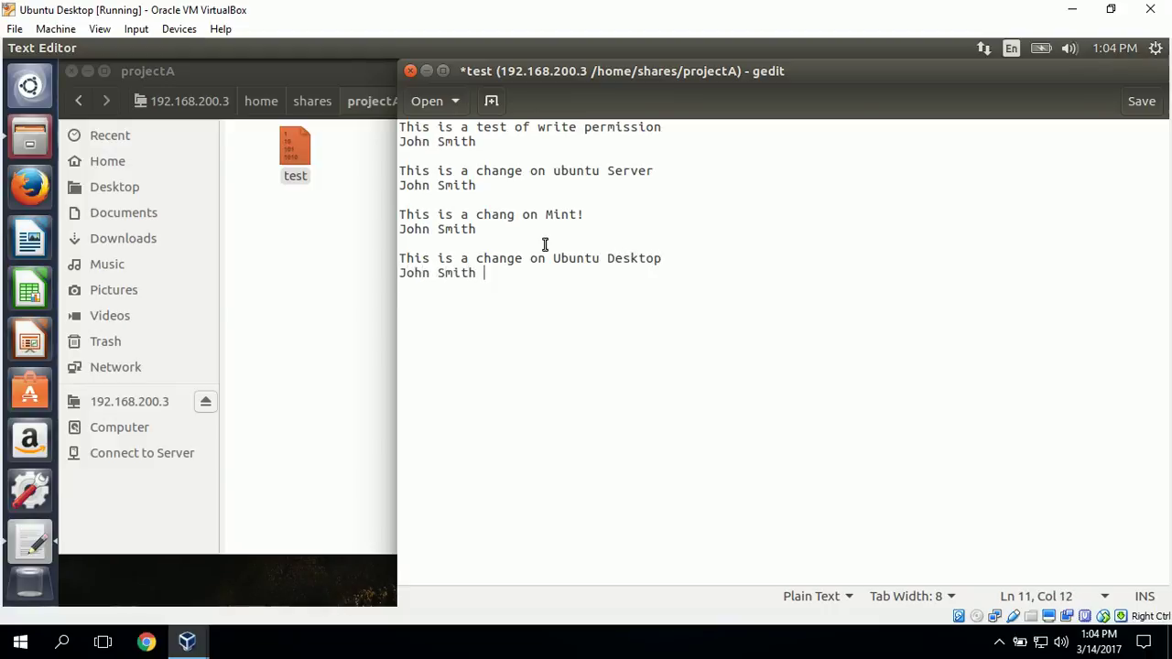
{"action": "left_click", "coordinate": [1138, 101]}
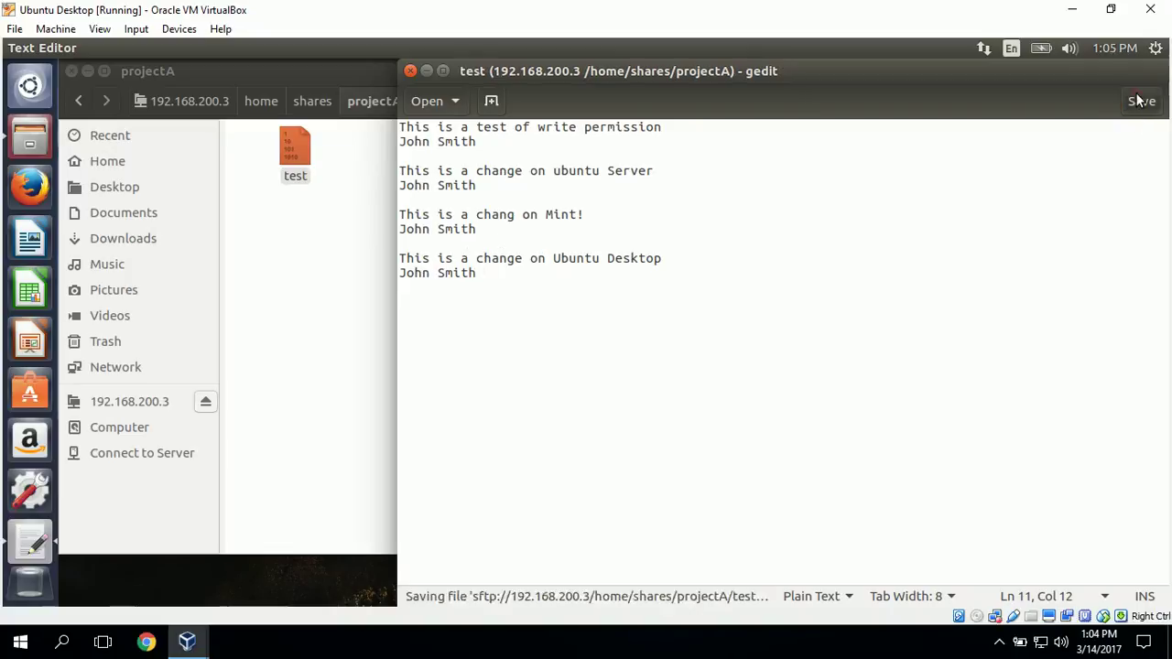
Close and reopen the test file to check that the added lines were saved, and close it again.
{"action": "left_click", "coordinate": [410, 72]}
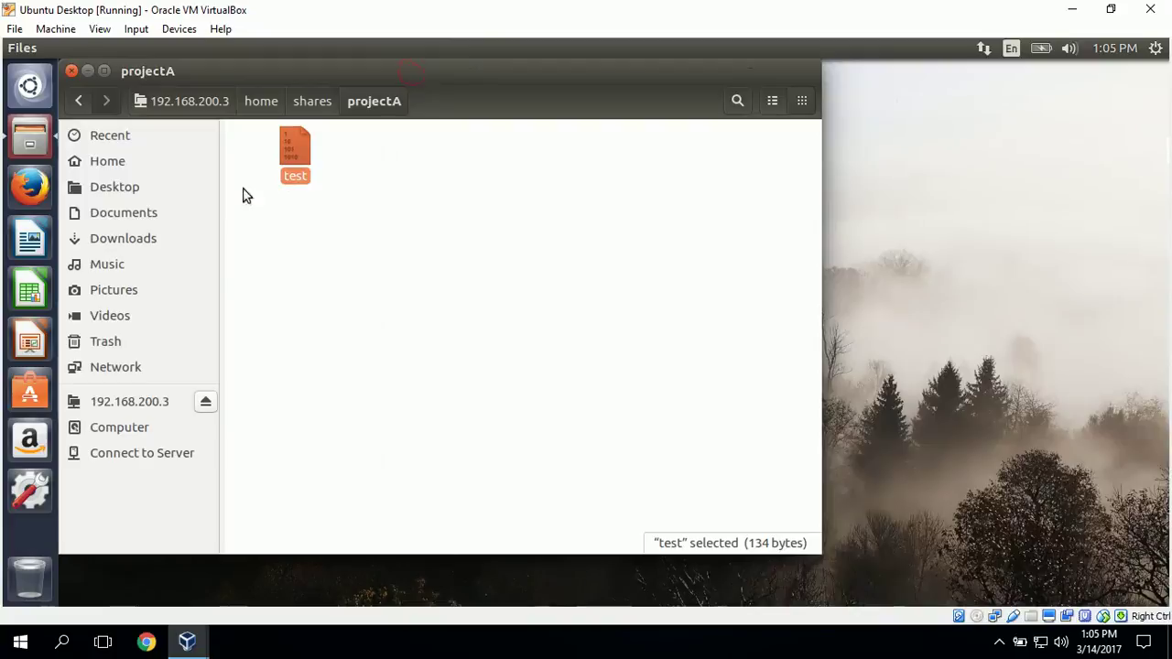
{"action": "double_click", "coordinate": [292, 146]}
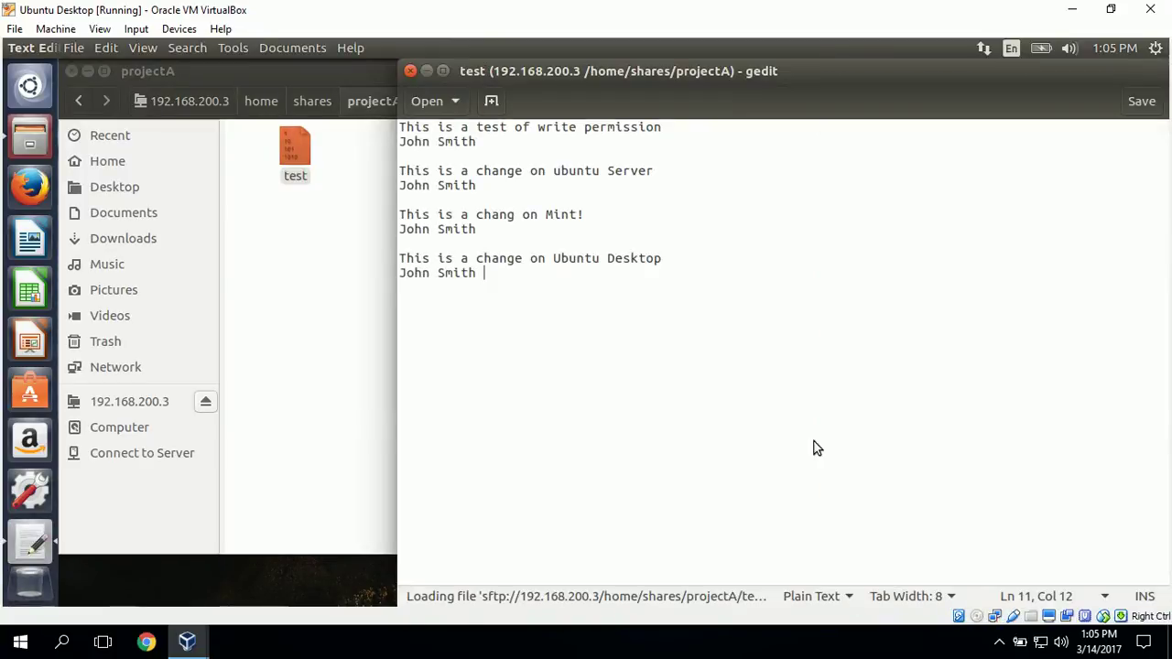
{"action": "left_click", "coordinate": [410, 72]}
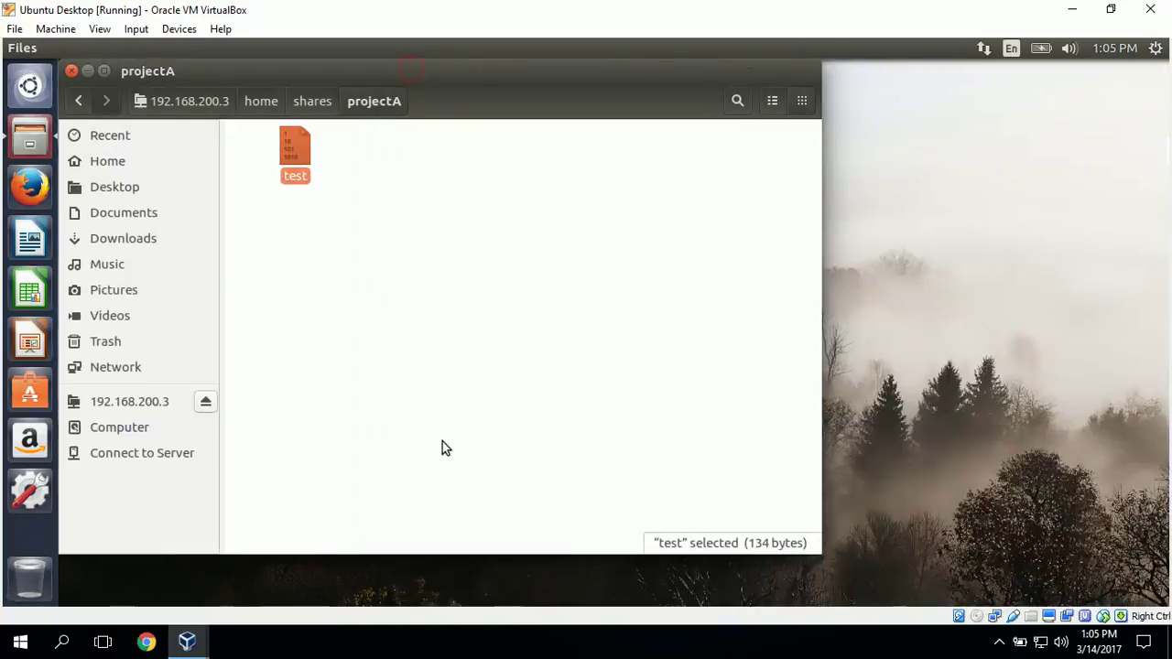
Disconnect from 192.168.200.3 and start a new connection to ssh://192.168.200.3.
{"action": "left_click", "coordinate": [206, 404]}
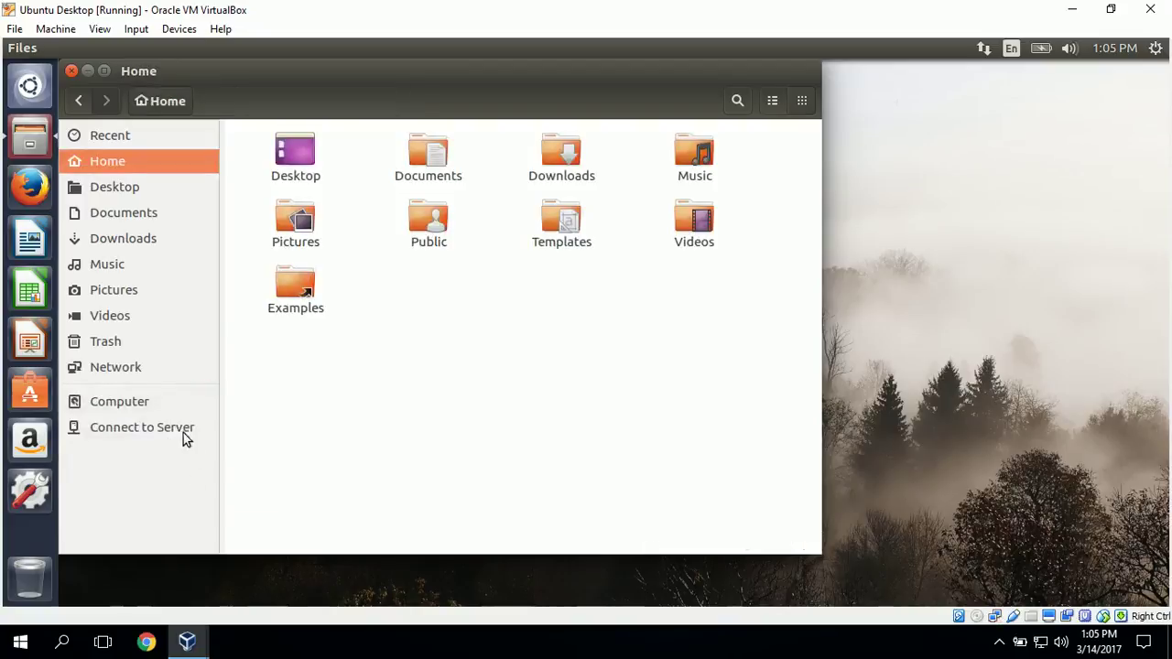
{"action": "left_click", "coordinate": [181, 426]}
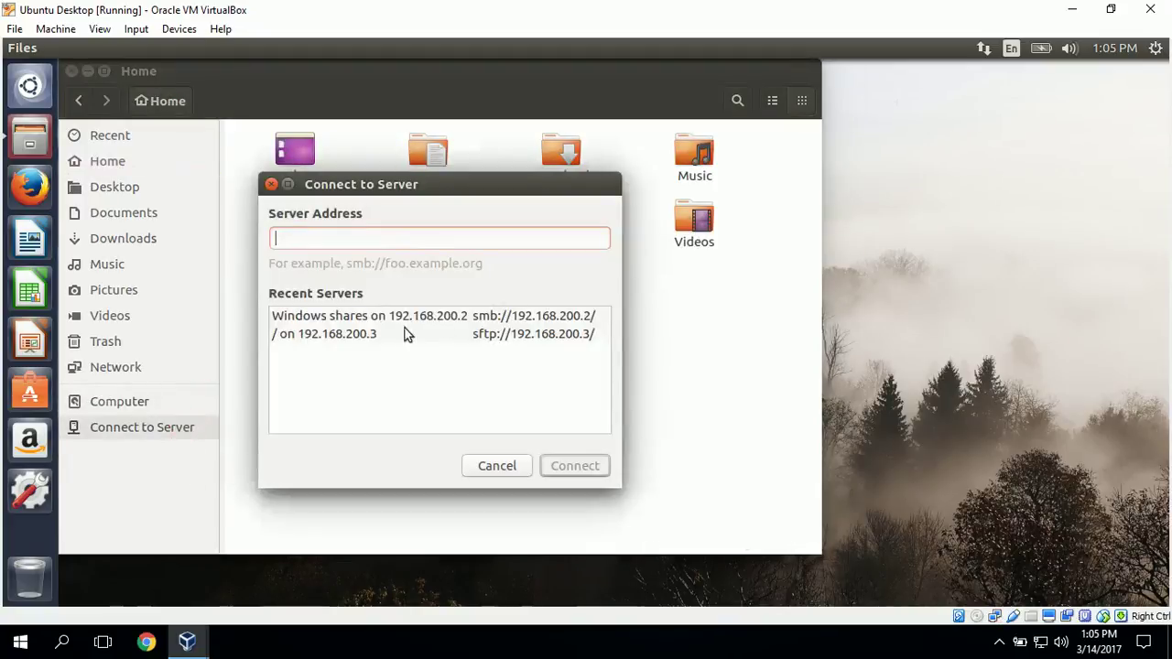
{"action": "type", "text": "ssh"}
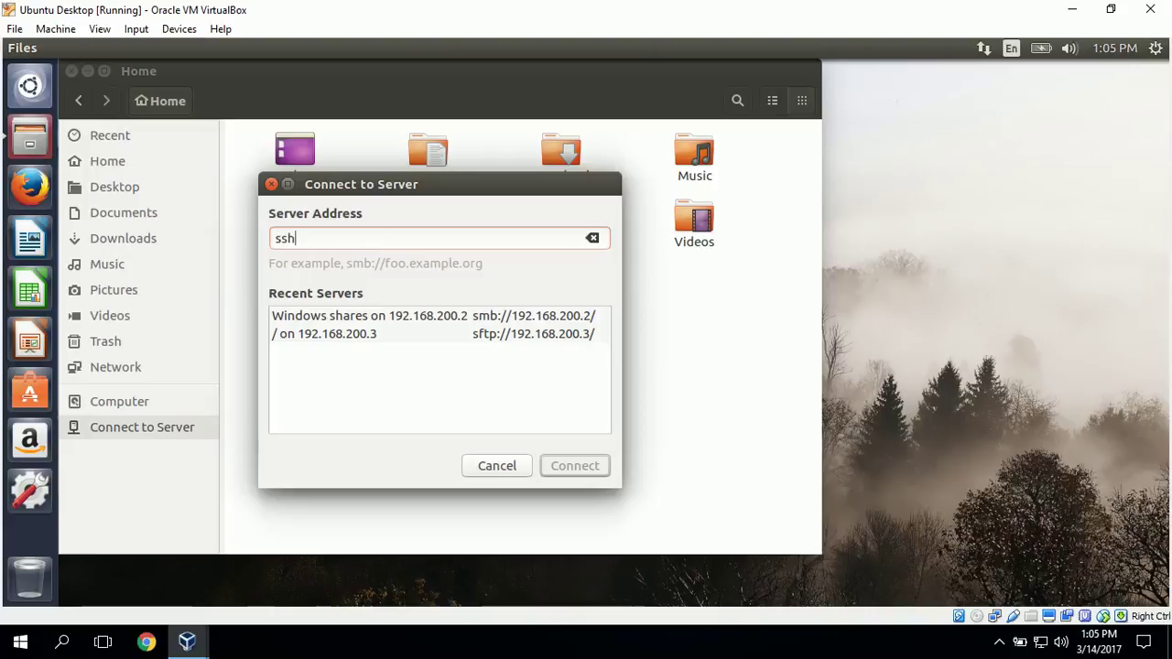
{"action": "type", "text": "://192.168.200.3"}
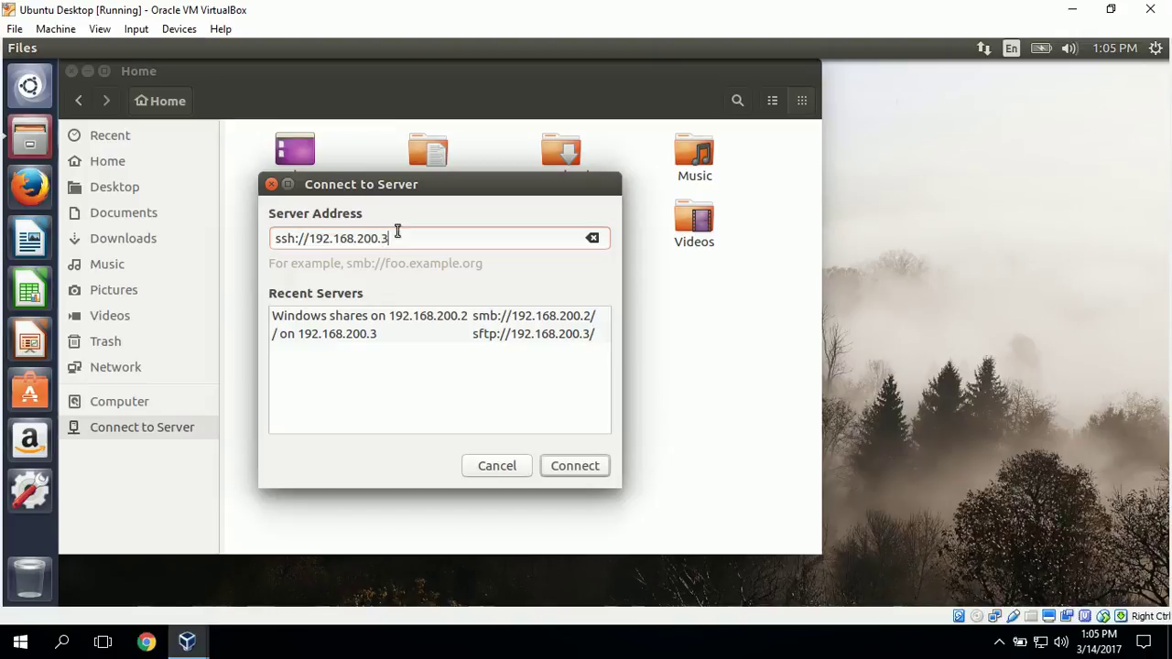
{"action": "left_click", "coordinate": [599, 466]}
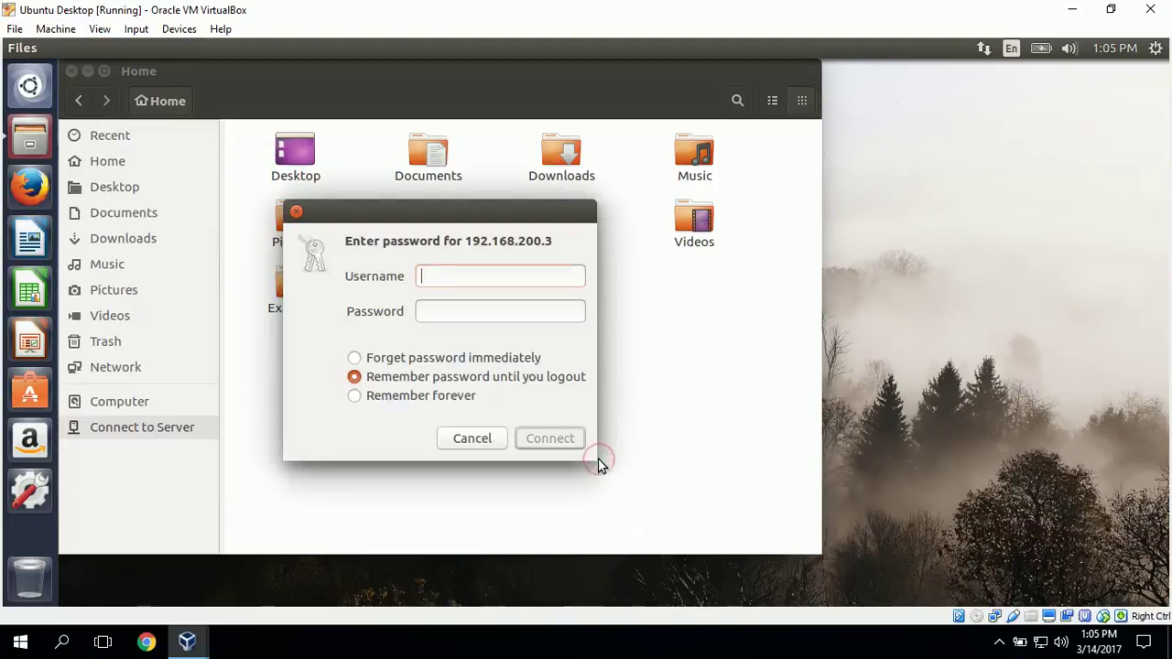
Log in to 192.168.200.3 with the second user's username and account password.
{"action": "type", "text": "johnd"}
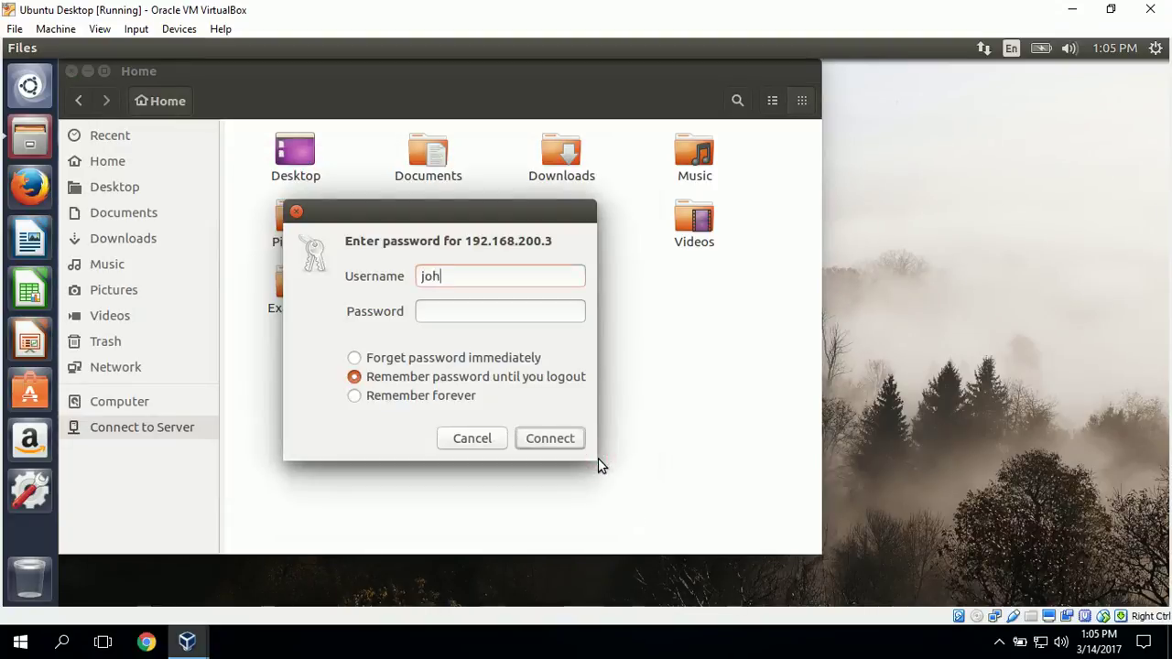
{"action": "key", "text": "BackSpace"}
{"action": "key", "text": "BackSpace"}
{"action": "key", "text": "BackSpace"}
{"action": "key", "text": "BackSpace"}
{"action": "type", "text": "doe"}
{"action": "left_click", "coordinate": [463, 314]}
{"action": "type", "text": "**********"}
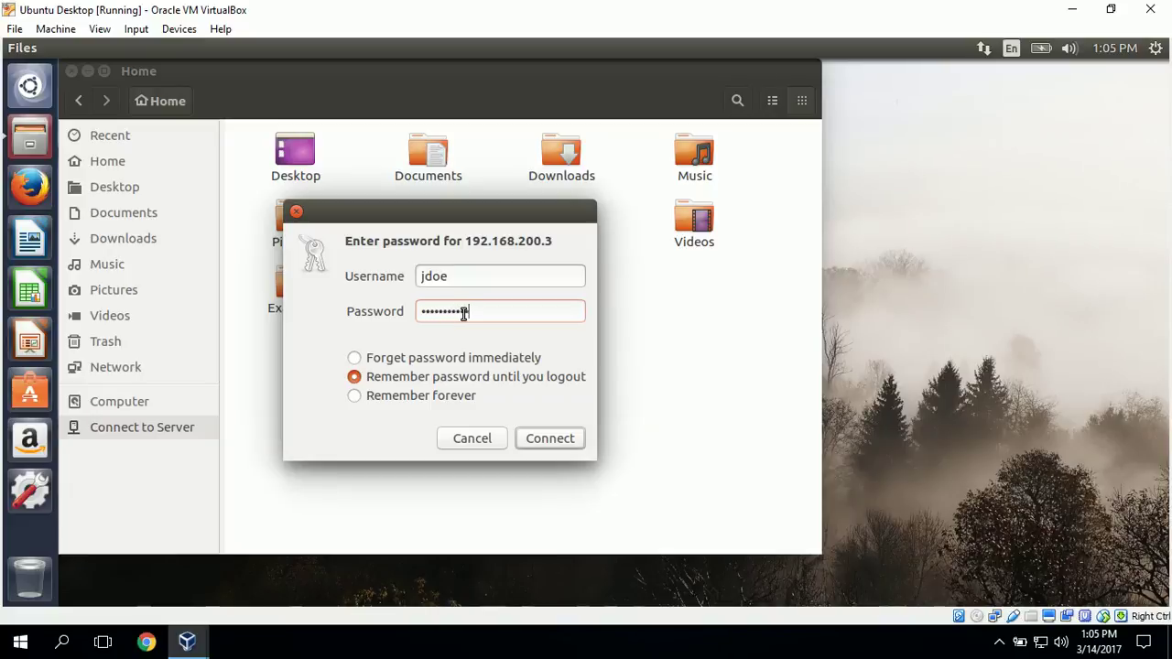
{"action": "left_click", "coordinate": [549, 439]}
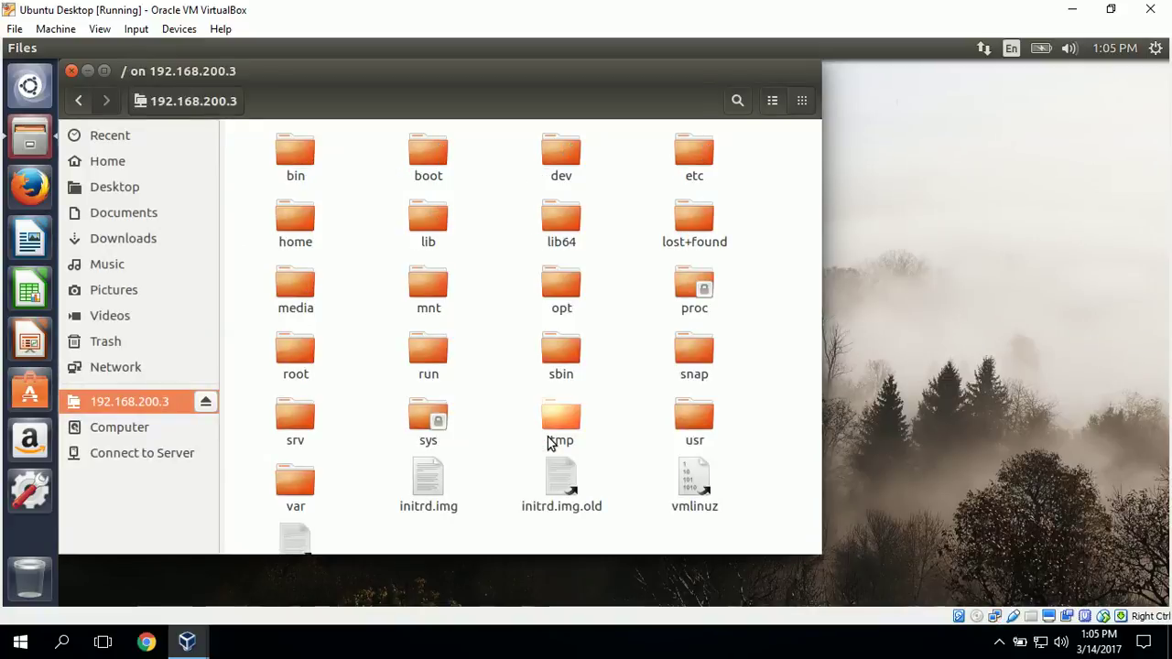
Browse to home/shares/projectA as the second user and open the test file.
{"action": "double_click", "coordinate": [291, 212]}
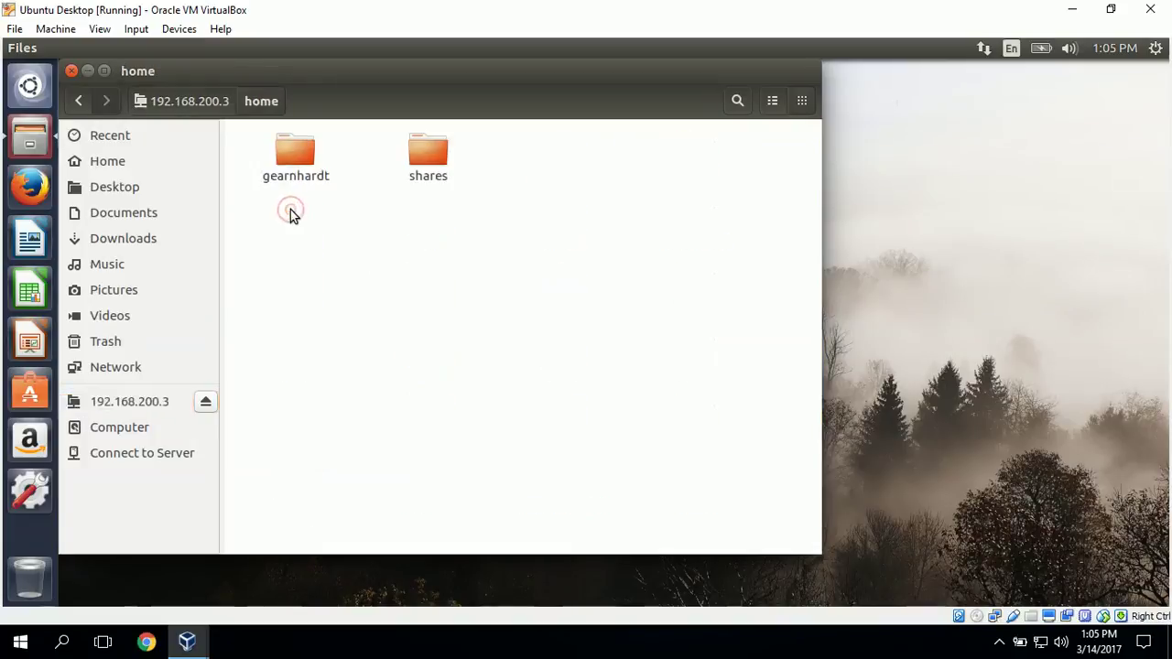
{"action": "double_click", "coordinate": [415, 153]}
{"action": "double_click", "coordinate": [276, 149]}
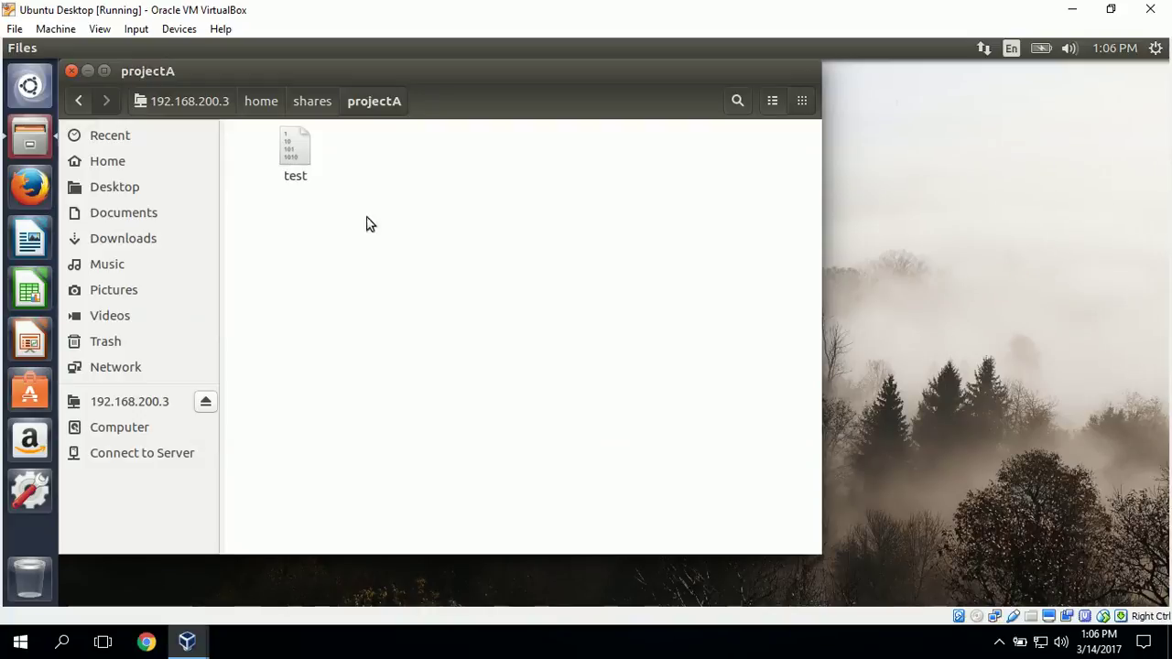
{"action": "double_click", "coordinate": [294, 149]}
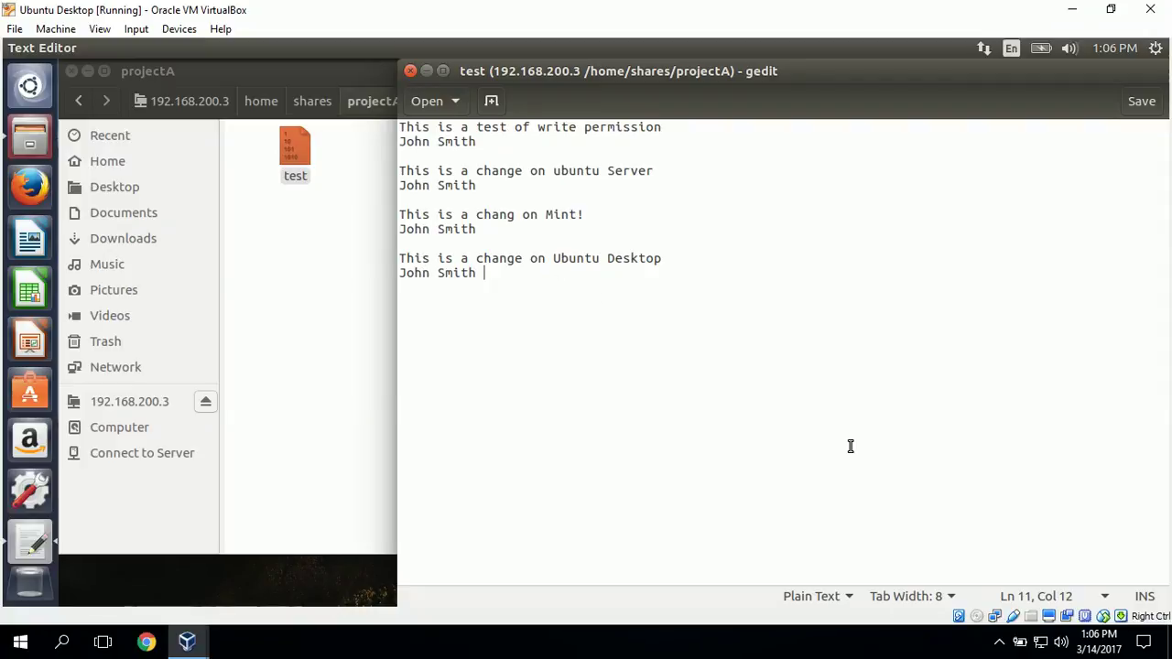
Try to save the line "This is a change" at the end of the test file, and close the file without saving.
{"action": "key", "text": "Return"}
{"action": "key", "text": "Return"}
{"action": "type", "text": "This is a change"}
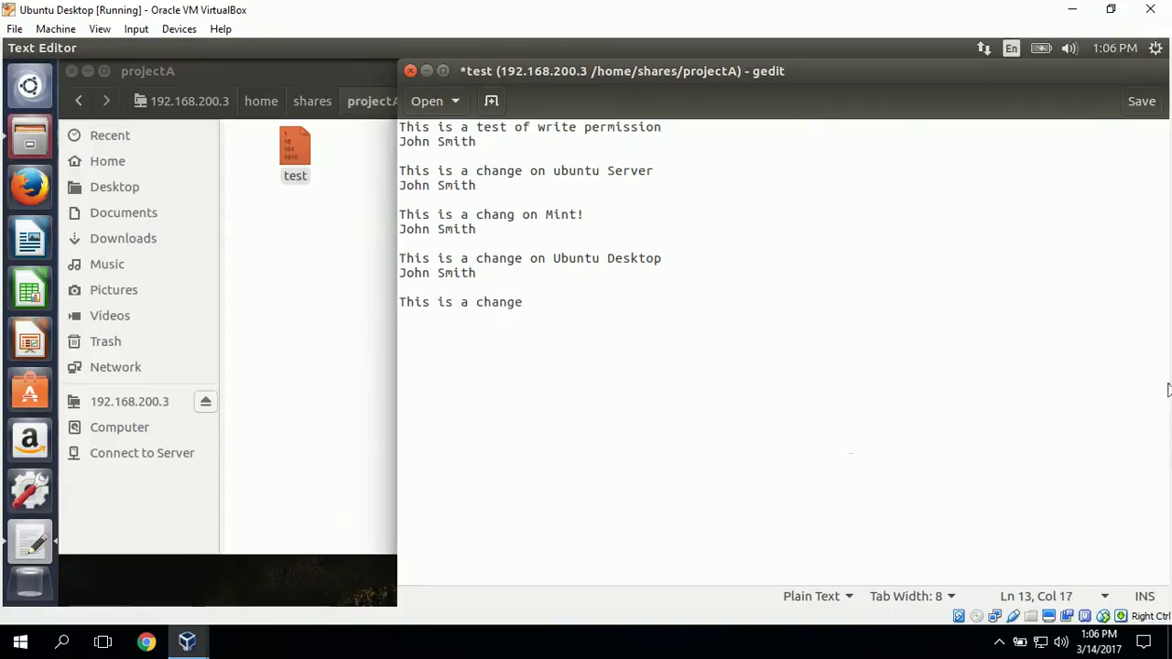
{"action": "left_click", "coordinate": [1154, 101]}
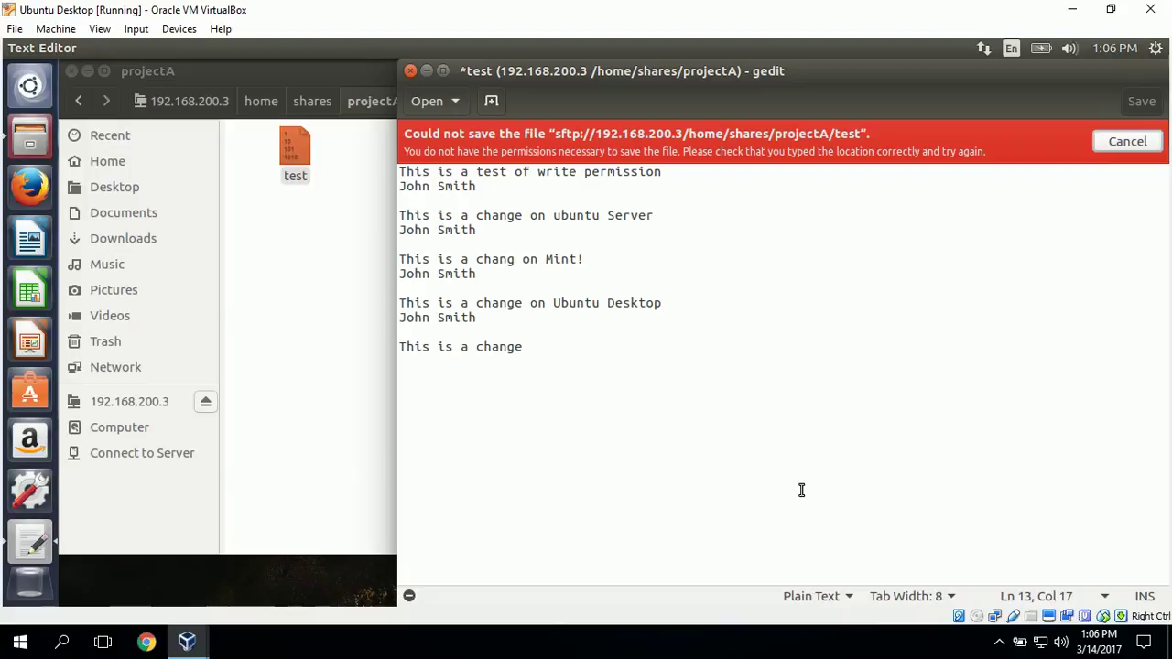
{"action": "left_click", "coordinate": [411, 71]}
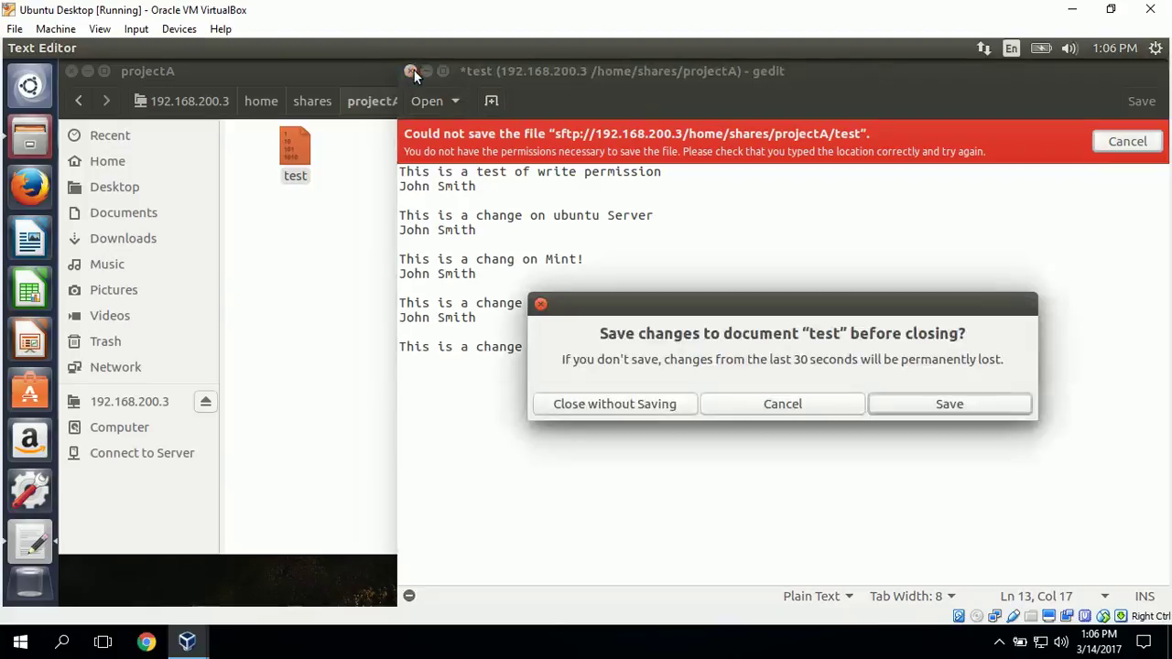
{"action": "left_click", "coordinate": [633, 405]}
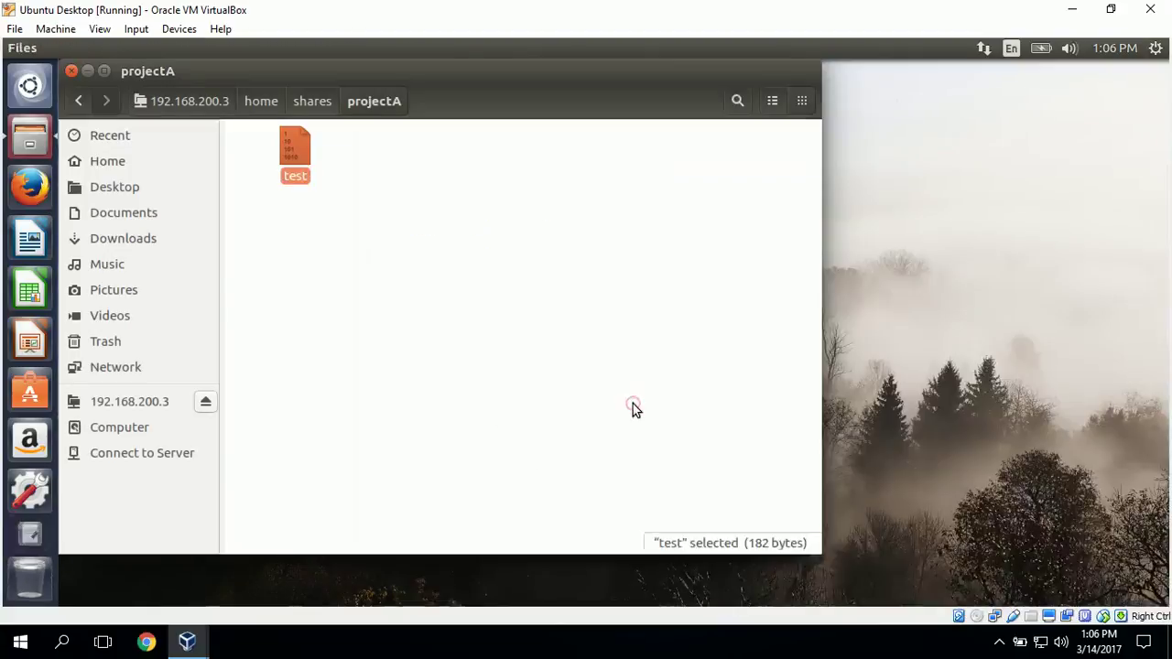
{"action": "left_click", "coordinate": [623, 401]}
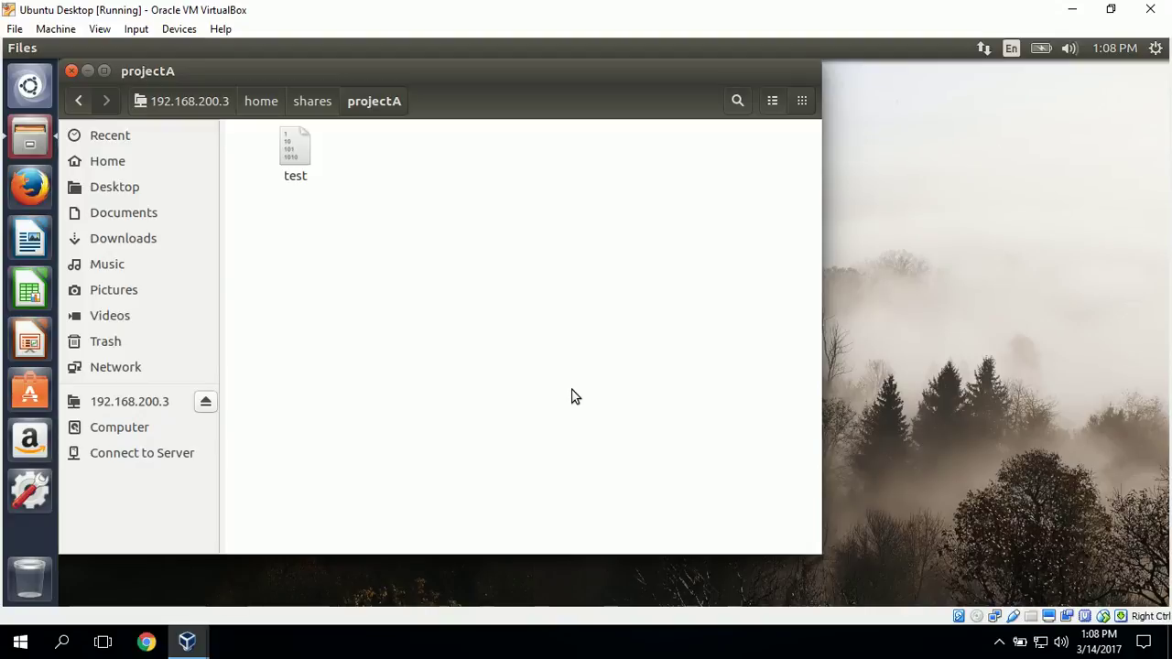
Close the projectA folder window, switch to Firefox and go to the address 192.168.200.3.
{"action": "left_click", "coordinate": [72, 70]}
{"action": "left_click", "coordinate": [29, 187]}
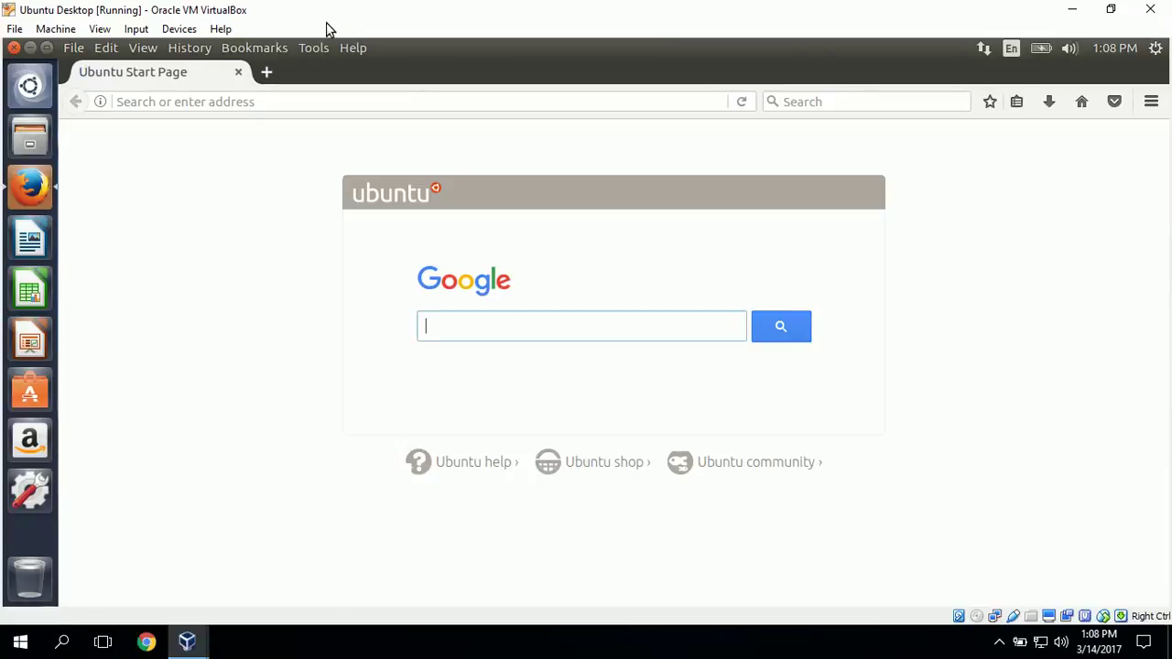
{"action": "left_click", "coordinate": [178, 102]}
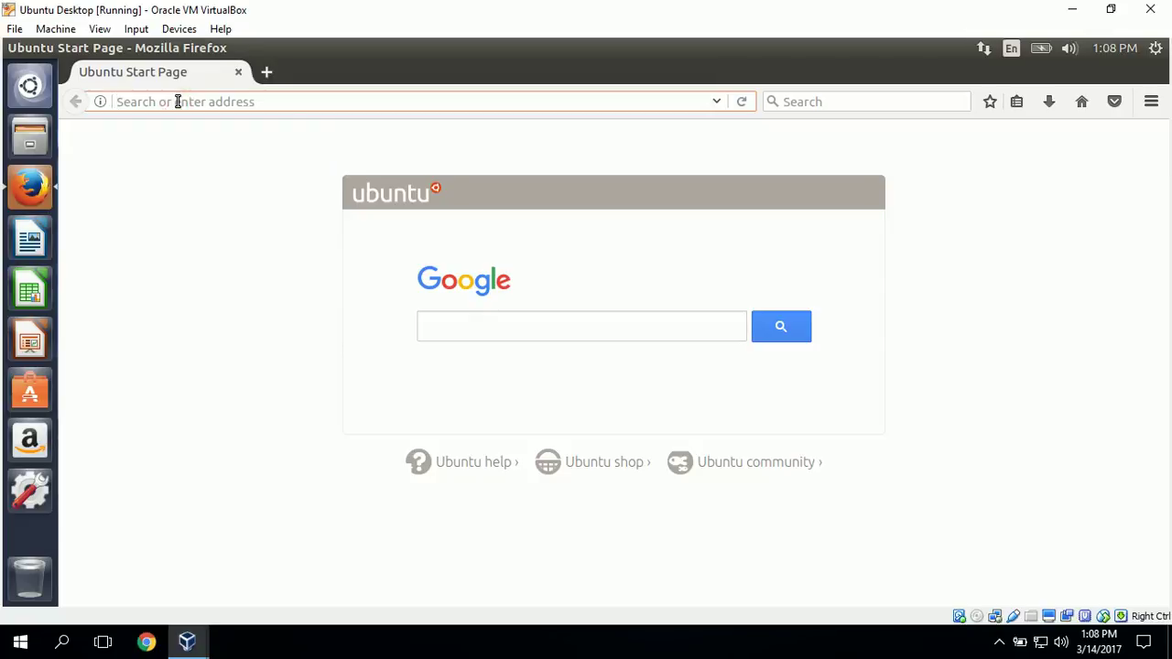
{"action": "type", "text": "192.168.200.3"}
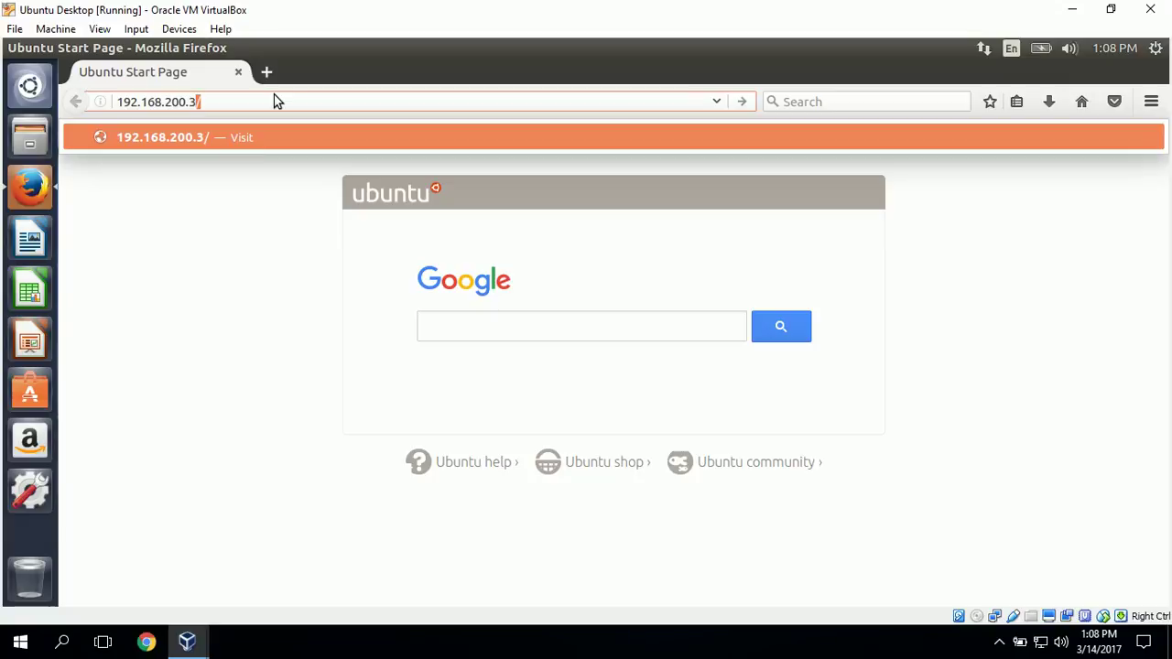
{"action": "key", "text": "Return"}
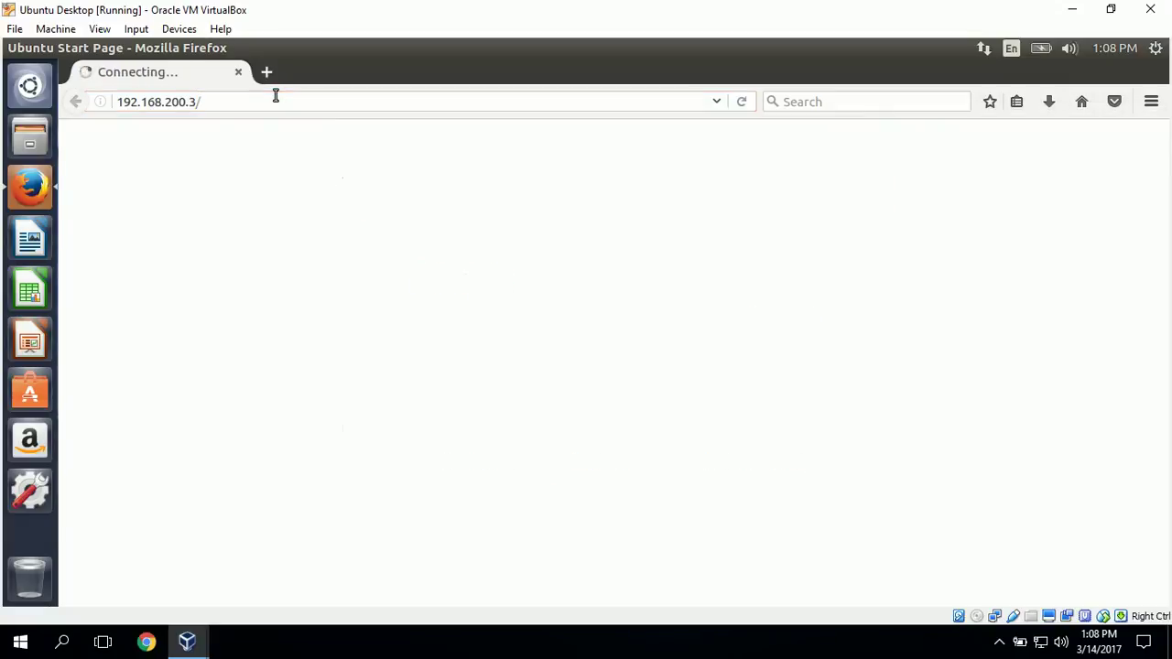